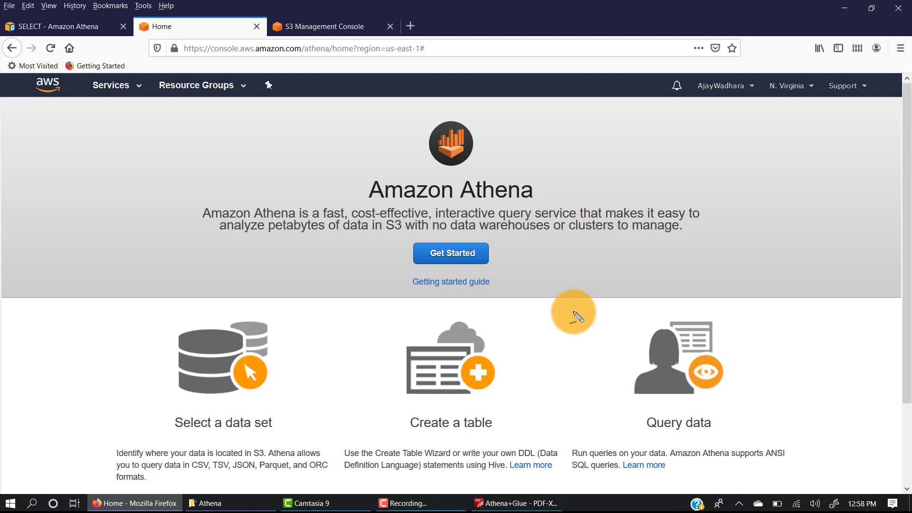
Find the Athena service in the AWS console and get started with its query editor
{"action": "left_click", "coordinate": [118, 90]}
{"action": "left_click", "coordinate": [230, 133]}
{"action": "type", "text": "Athe"}
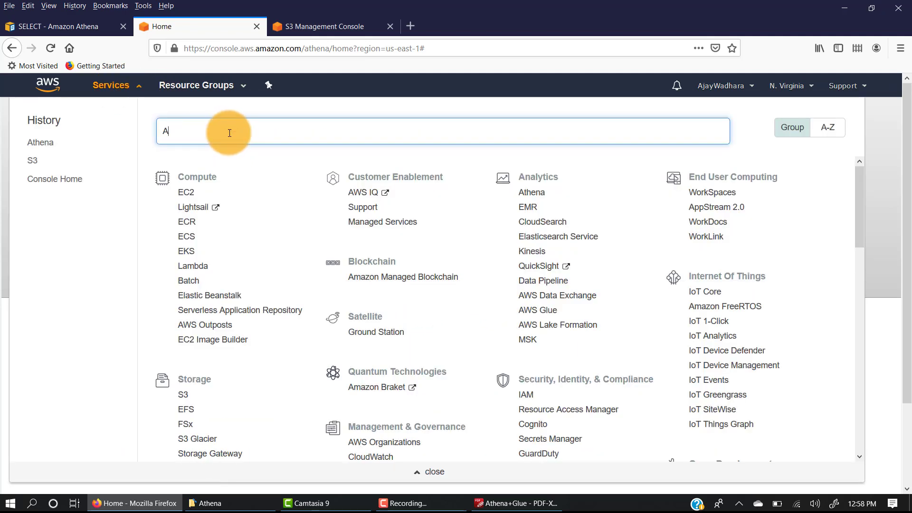
{"action": "type", "text": "na"}
{"action": "left_click", "coordinate": [196, 164]}
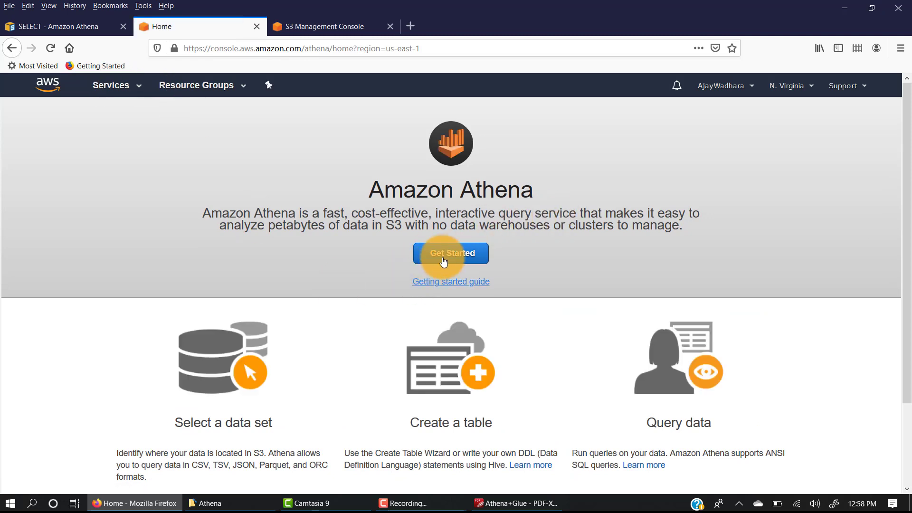
{"action": "left_click", "coordinate": [451, 243]}
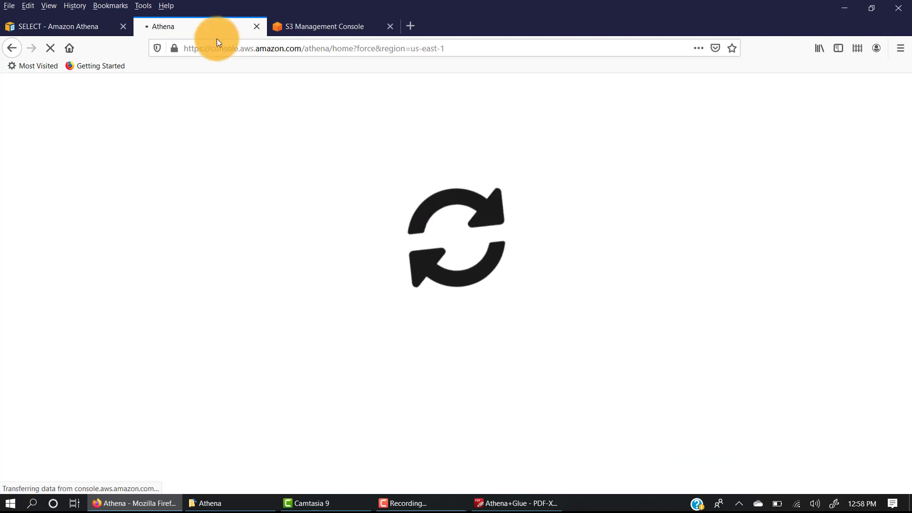
View the water_data folder in the S3 Athena lab bucket and open data.gov.in in a new browser tab
{"action": "left_click", "coordinate": [308, 29]}
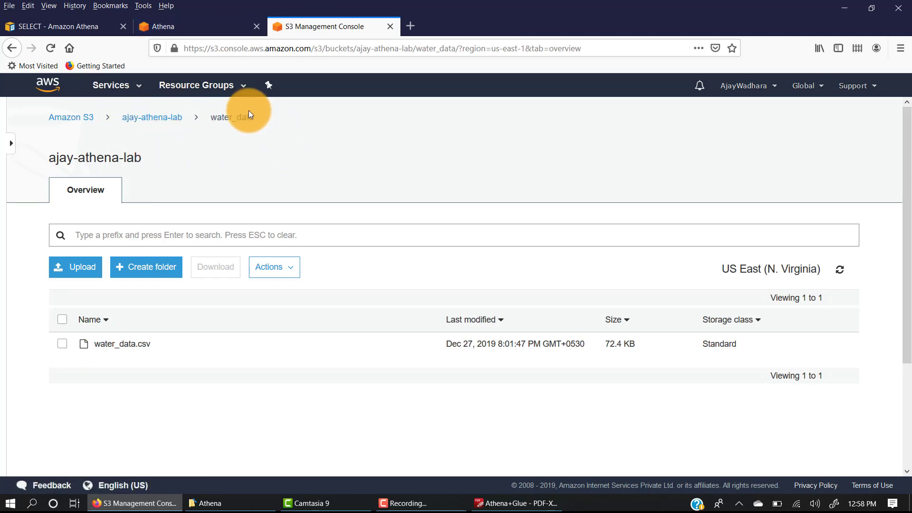
{"action": "left_click", "coordinate": [212, 120]}
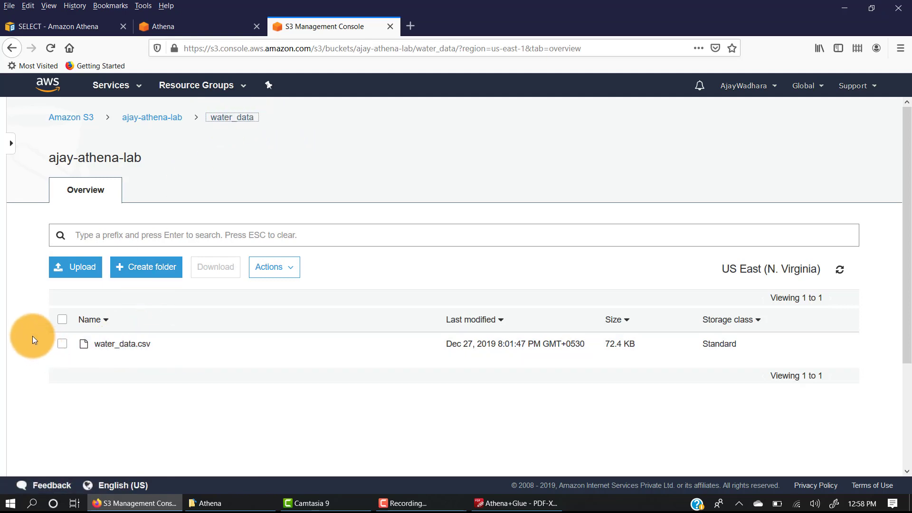
{"action": "left_click", "coordinate": [412, 27]}
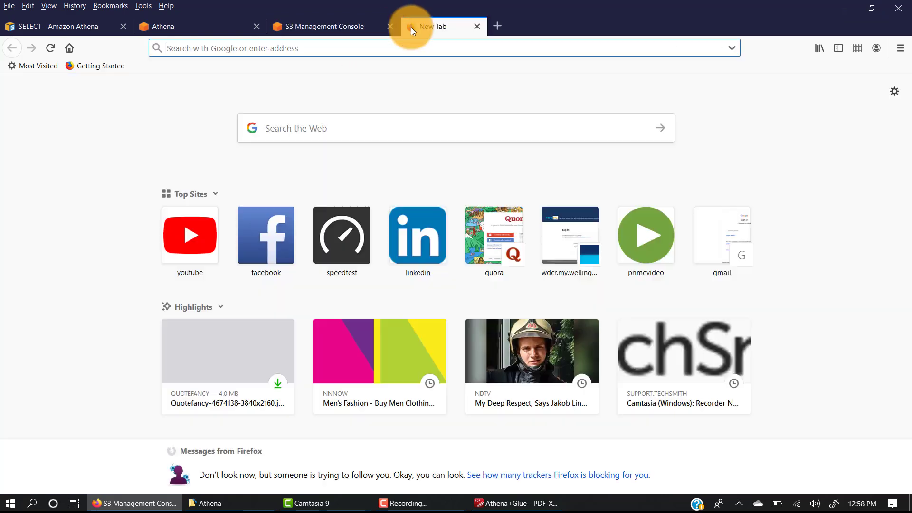
{"action": "type", "text": "data.gov.in"}
{"action": "key", "text": "Return"}
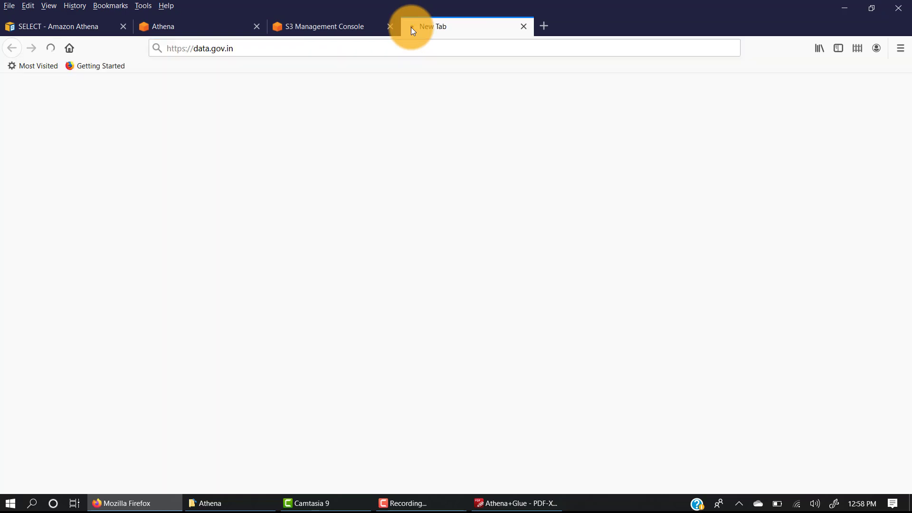
Review the data.gov.in site, the Athena query editor and the water_data folder in S3
{"action": "left_click", "coordinate": [344, 28]}
{"action": "left_click", "coordinate": [466, 24]}
{"action": "left_click", "coordinate": [317, 29]}
{"action": "left_click", "coordinate": [447, 27]}
{"action": "left_click", "coordinate": [319, 30]}
{"action": "left_click", "coordinate": [450, 31]}
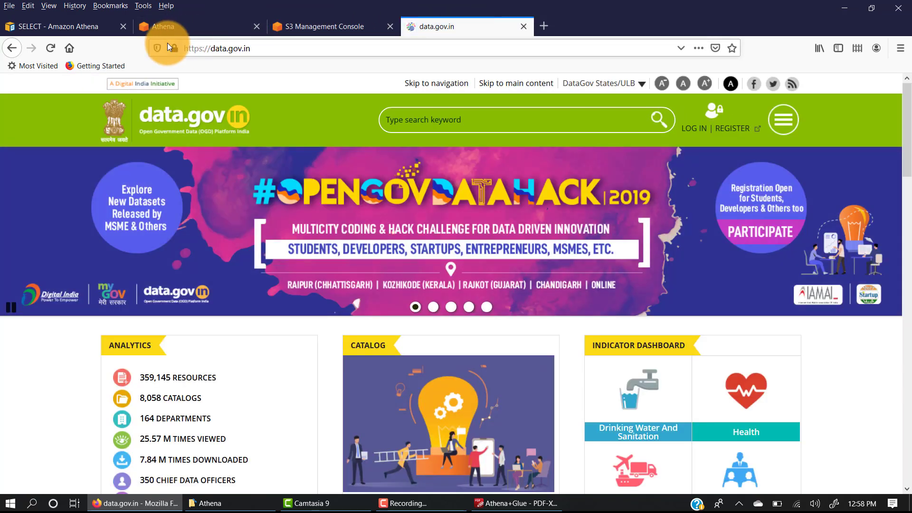
{"action": "left_click", "coordinate": [175, 25]}
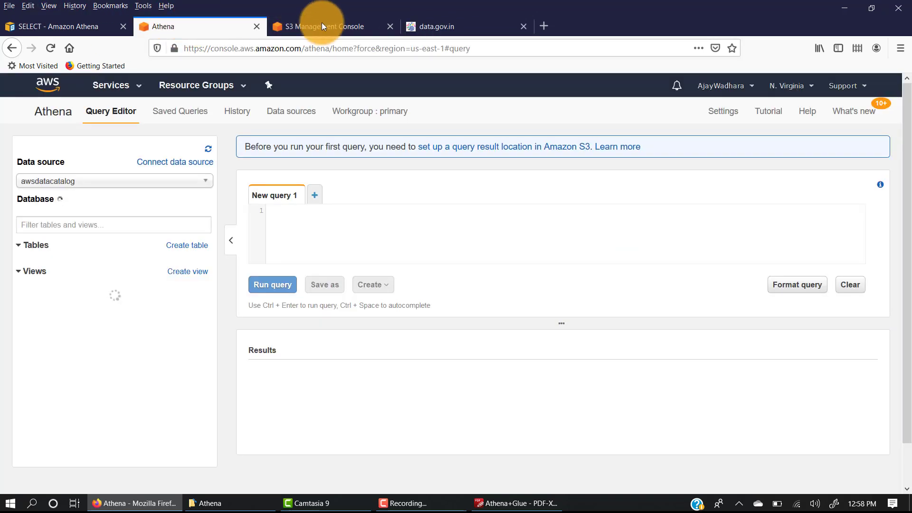
{"action": "left_click", "coordinate": [328, 18]}
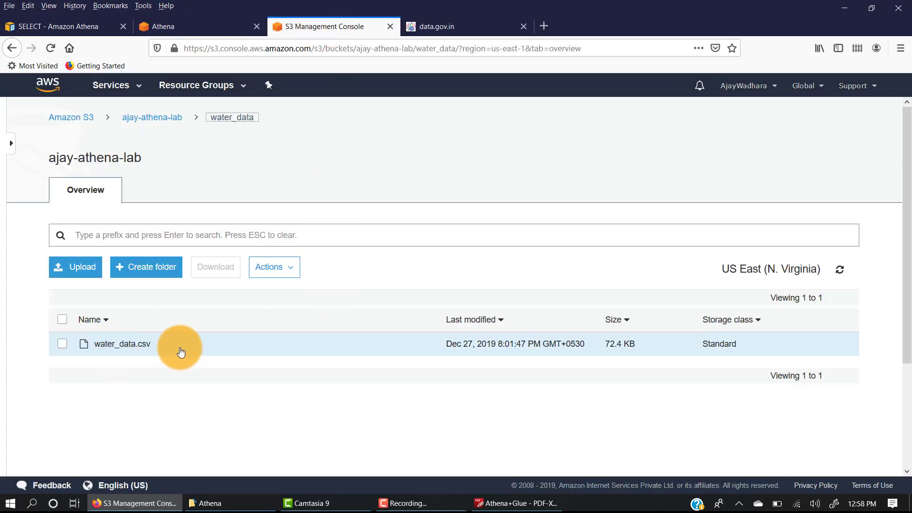
Return to the Athena page and open the AWS Glue service from there
{"action": "left_click", "coordinate": [198, 30]}
{"action": "left_click", "coordinate": [114, 86]}
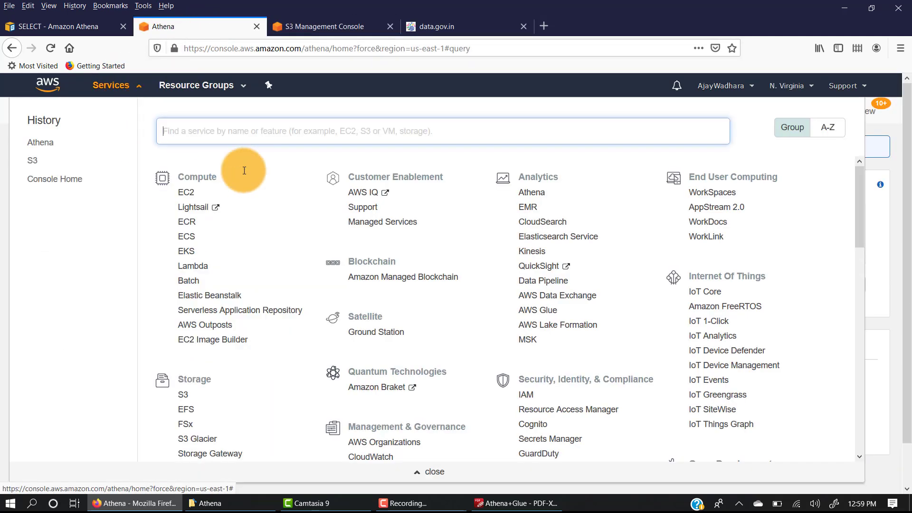
{"action": "type", "text": "Glue"}
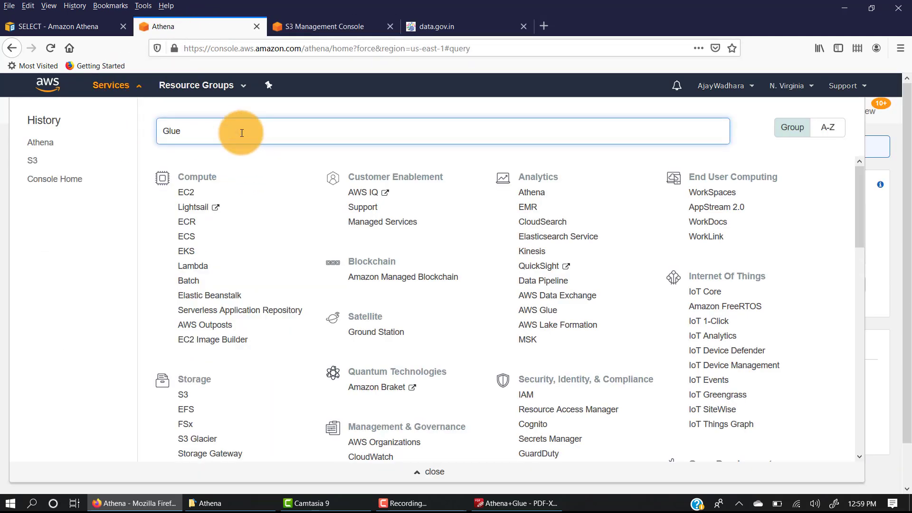
{"action": "left_click", "coordinate": [214, 157]}
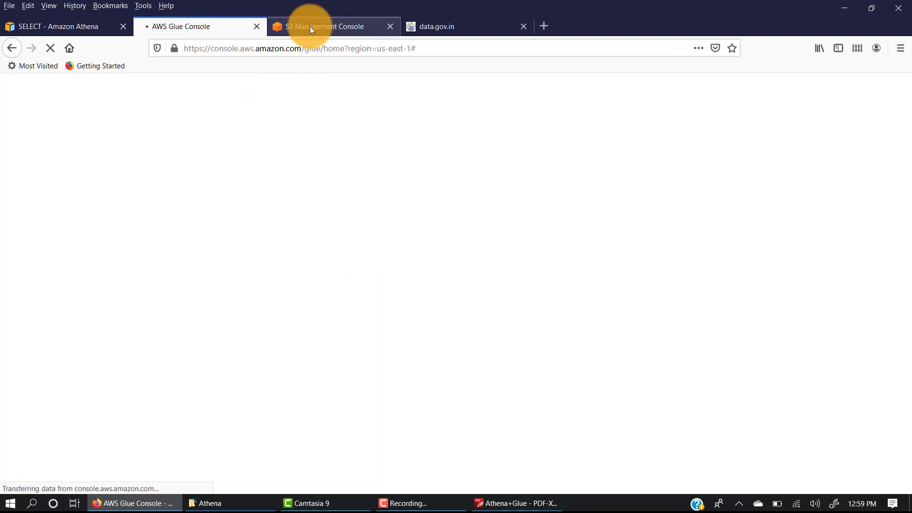
{"action": "left_click", "coordinate": [327, 29]}
{"action": "left_click", "coordinate": [199, 25]}
{"action": "left_click", "coordinate": [345, 29]}
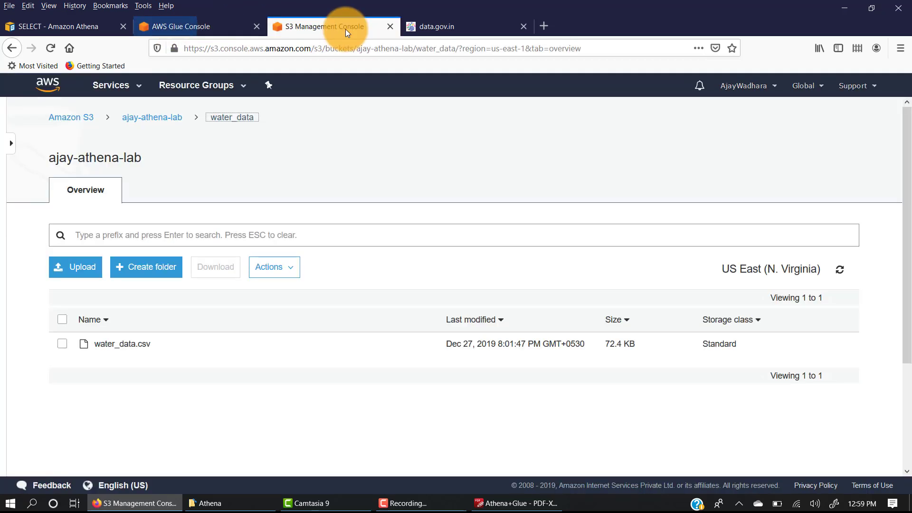
{"action": "left_click", "coordinate": [178, 26]}
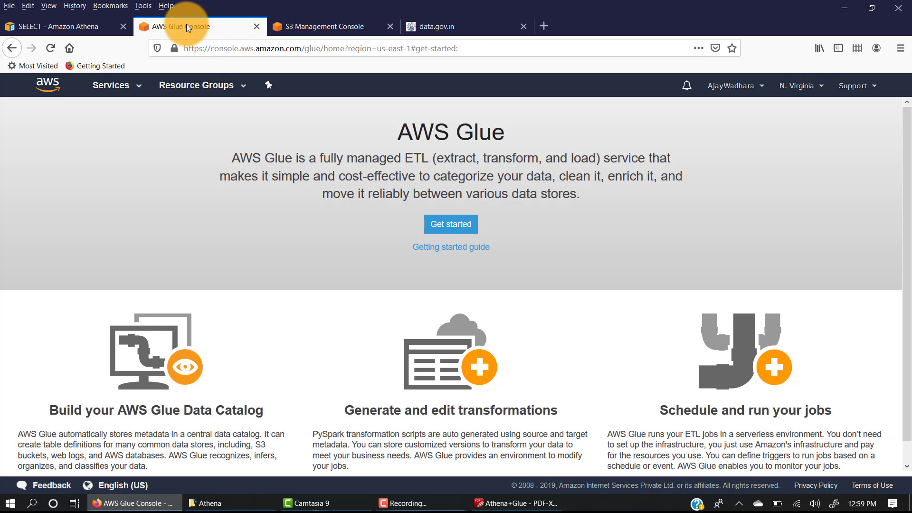
Get started with AWS Glue and open the crawlers list of the data catalog
{"action": "left_click", "coordinate": [445, 222]}
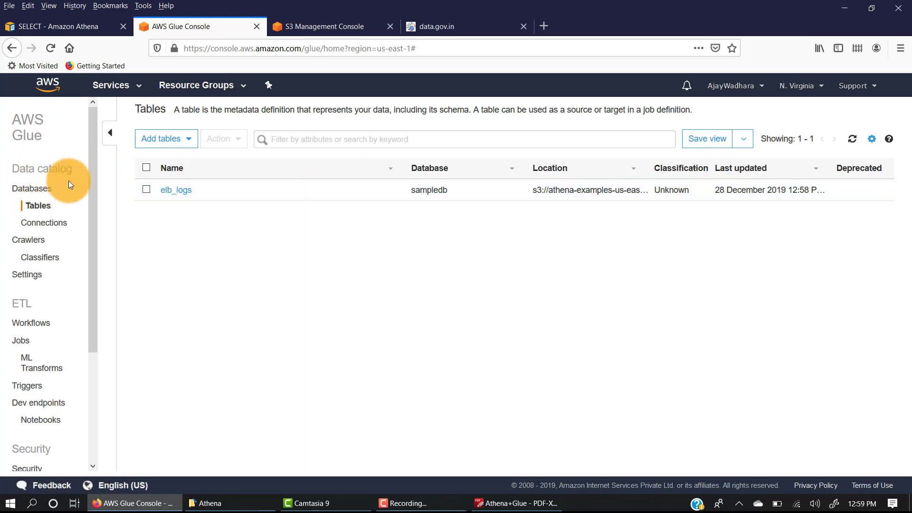
{"action": "left_click_drag", "start_coordinate": [26, 169], "coordinate": [72, 170]}
{"action": "left_click_drag", "start_coordinate": [15, 195], "coordinate": [116, 273]}
{"action": "left_click", "coordinate": [120, 241]}
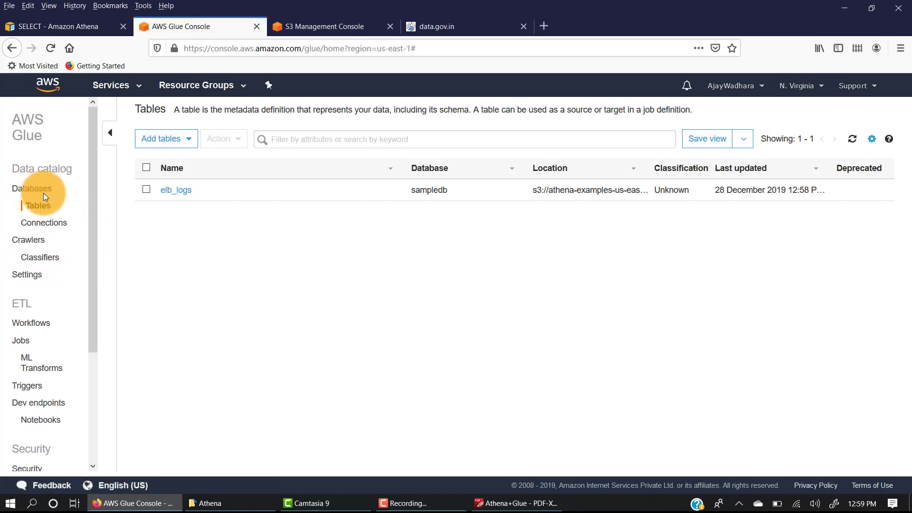
{"action": "left_click", "coordinate": [29, 240]}
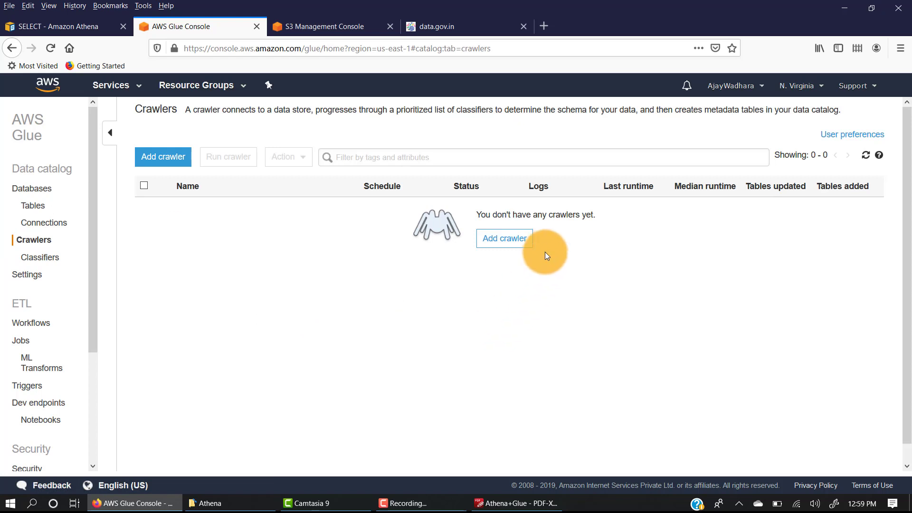
{"action": "left_click_drag", "start_coordinate": [493, 214], "coordinate": [593, 215]}
{"action": "left_click", "coordinate": [536, 277]}
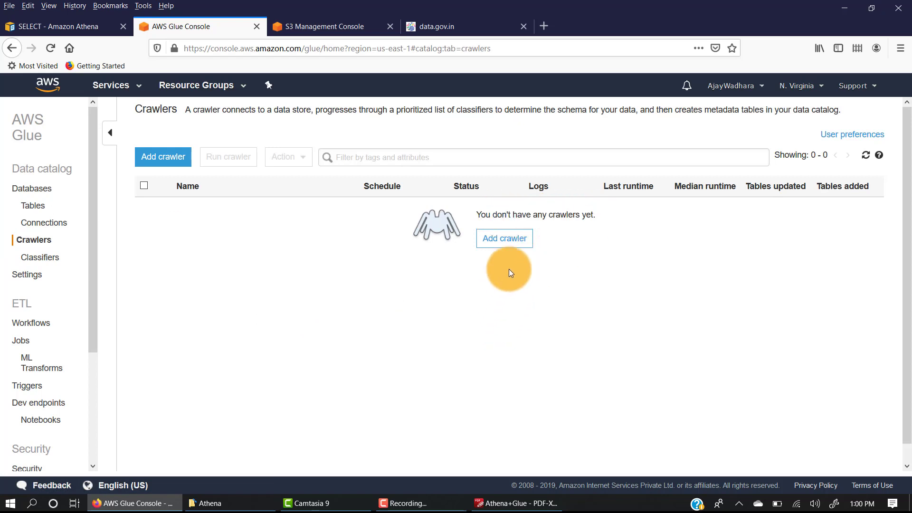
Start adding a new crawler and name it water_data_crawler
{"action": "left_click", "coordinate": [499, 244]}
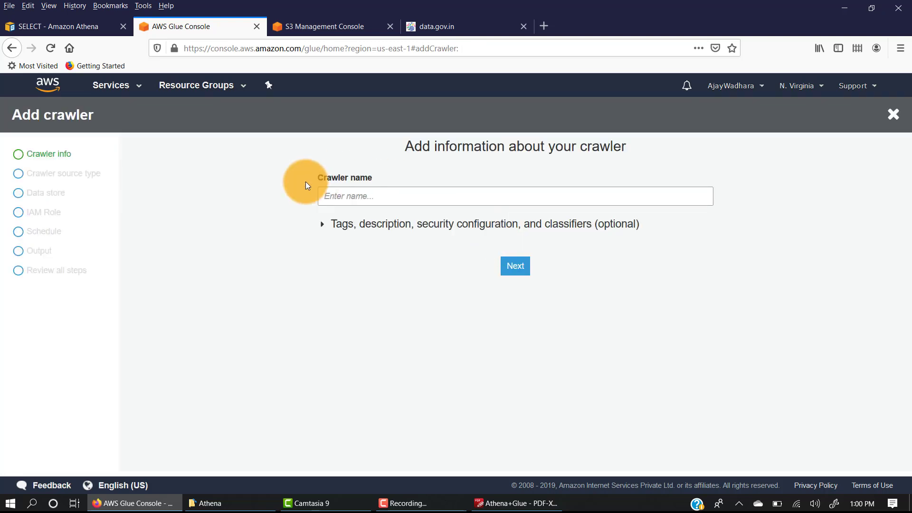
{"action": "left_click", "coordinate": [364, 198]}
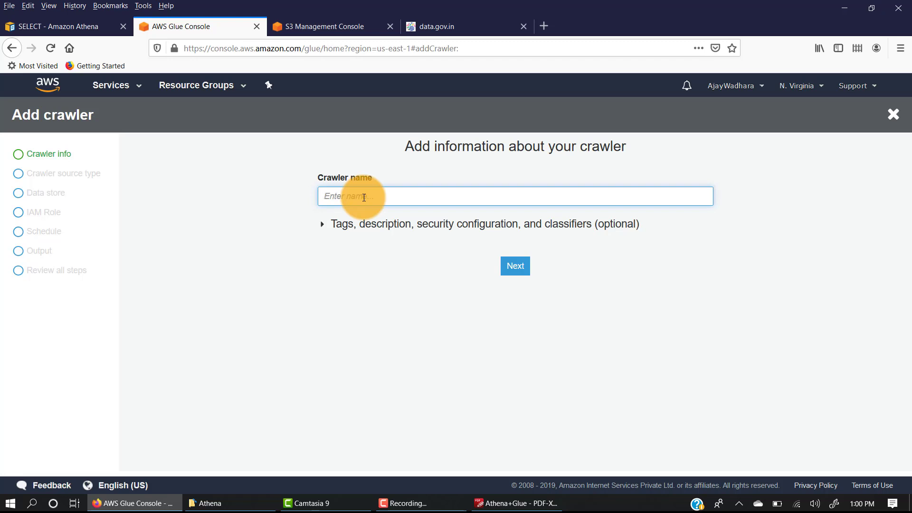
{"action": "type", "text": "water_data_crawle"}
Check the crawler's optional tag and security settings without filling them in, and accept Data stores as the source type
{"action": "left_click", "coordinate": [323, 225]}
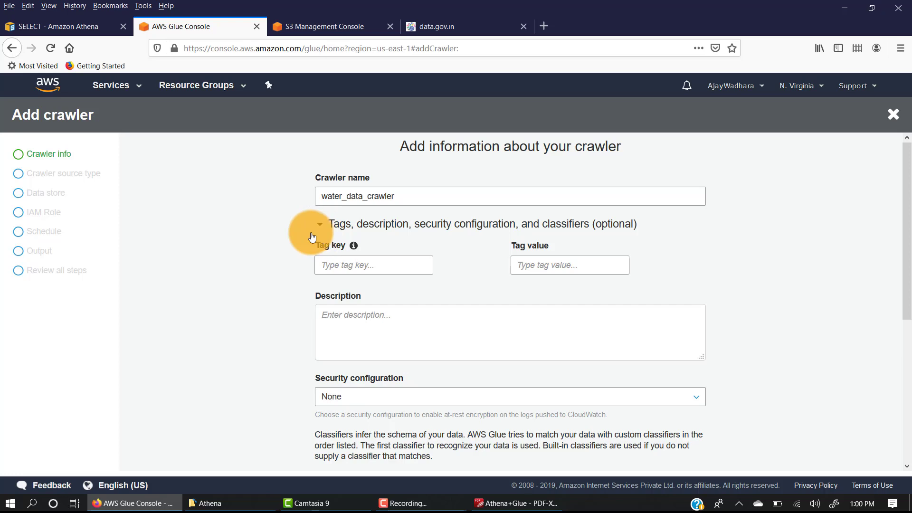
{"action": "left_click", "coordinate": [319, 223]}
{"action": "left_click", "coordinate": [511, 272]}
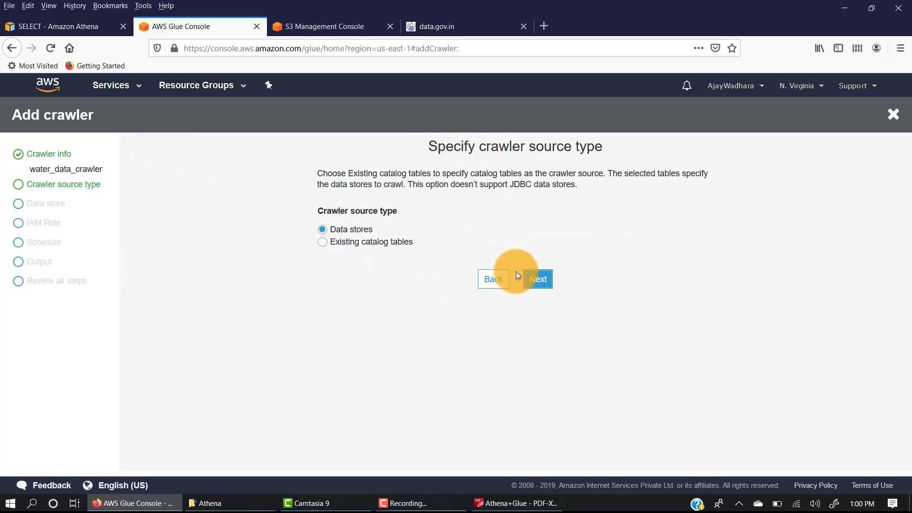
{"action": "left_click", "coordinate": [536, 279]}
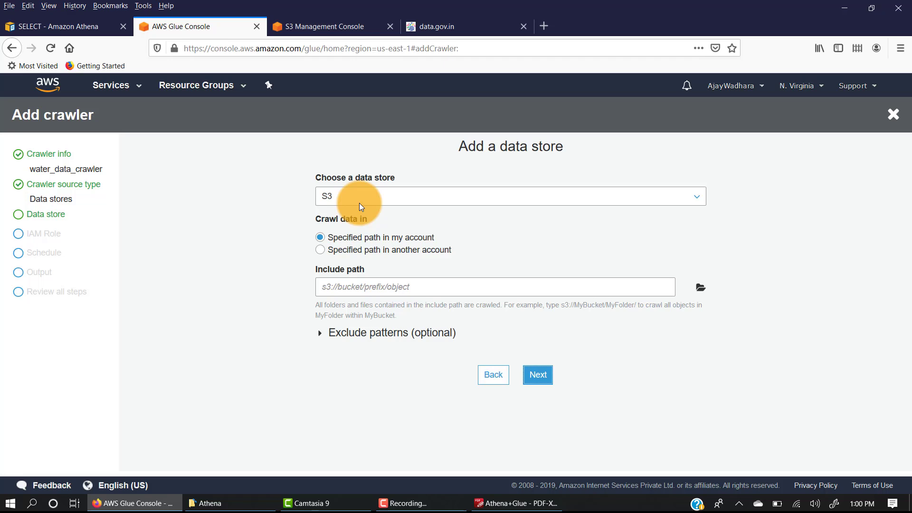
Keep S3 as the crawler's data store and choose the water_data folder of the Athena lab bucket as the include path
{"action": "left_click", "coordinate": [359, 202]}
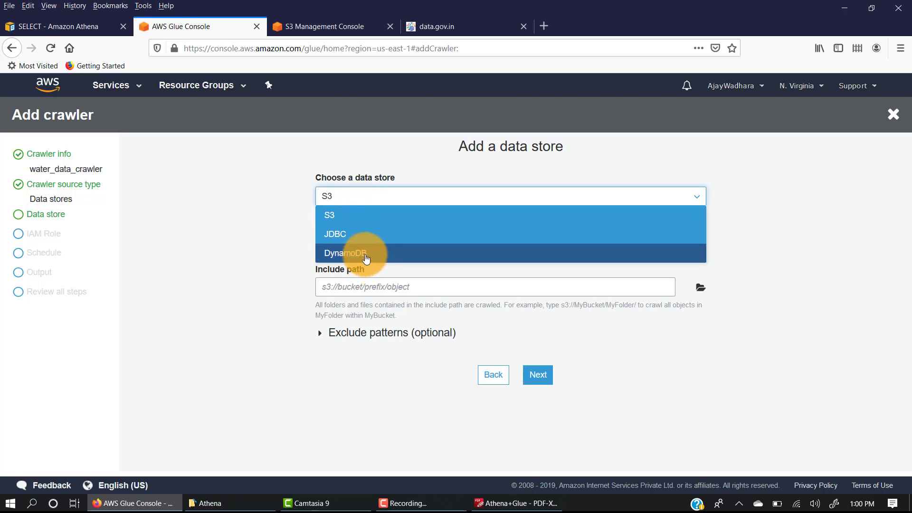
{"action": "left_click", "coordinate": [261, 197]}
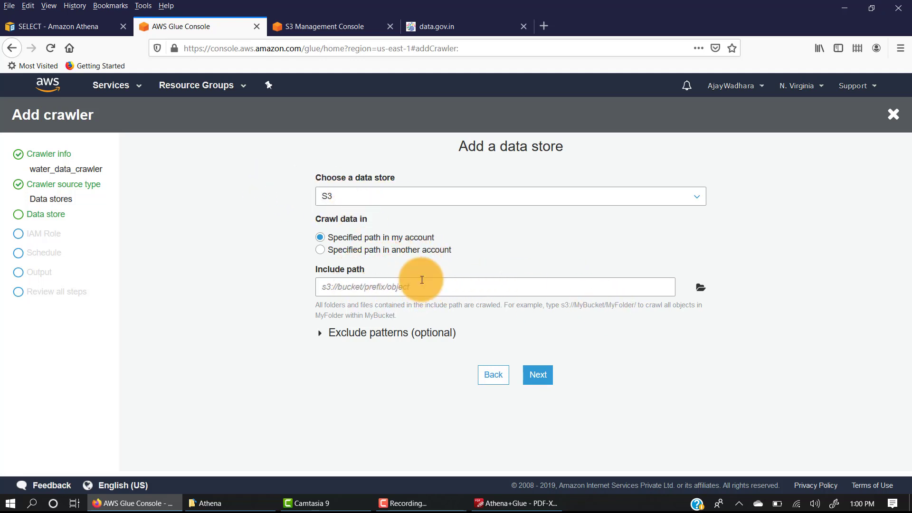
{"action": "left_click", "coordinate": [326, 285]}
{"action": "left_click", "coordinate": [247, 208]}
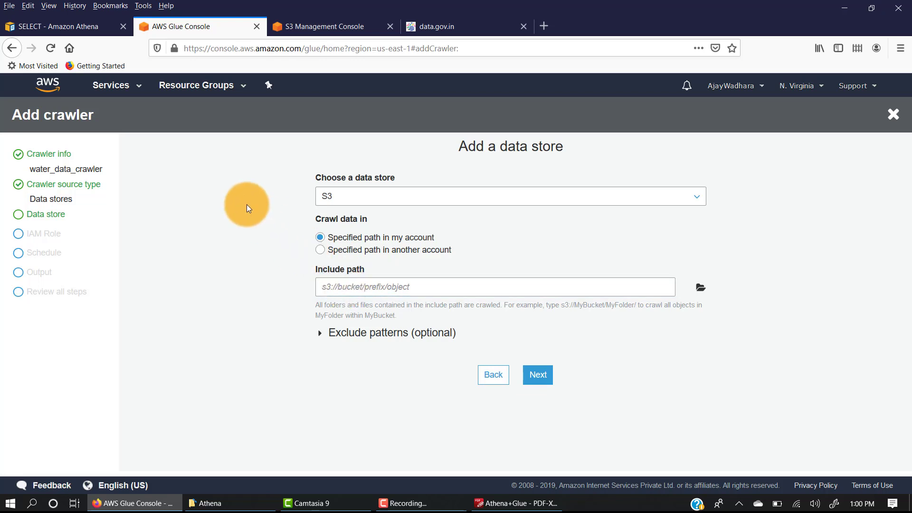
{"action": "left_click", "coordinate": [701, 288]}
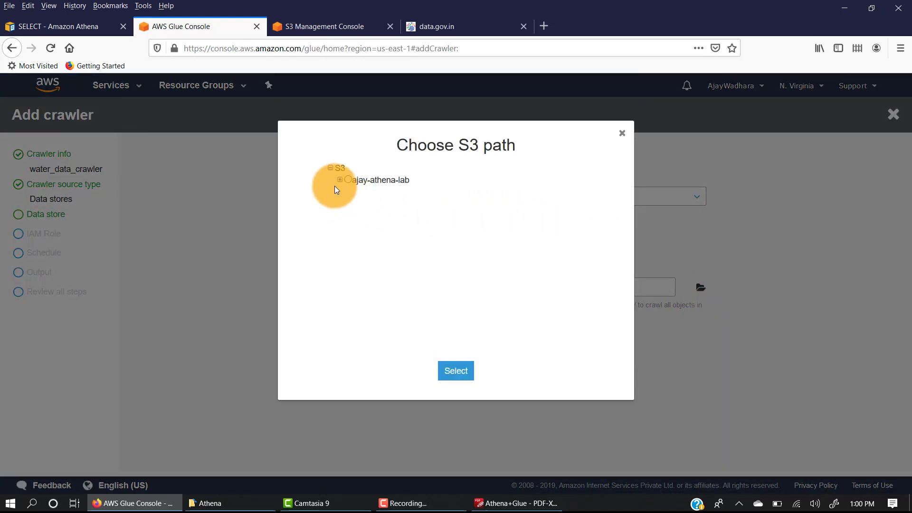
{"action": "left_click", "coordinate": [340, 180]}
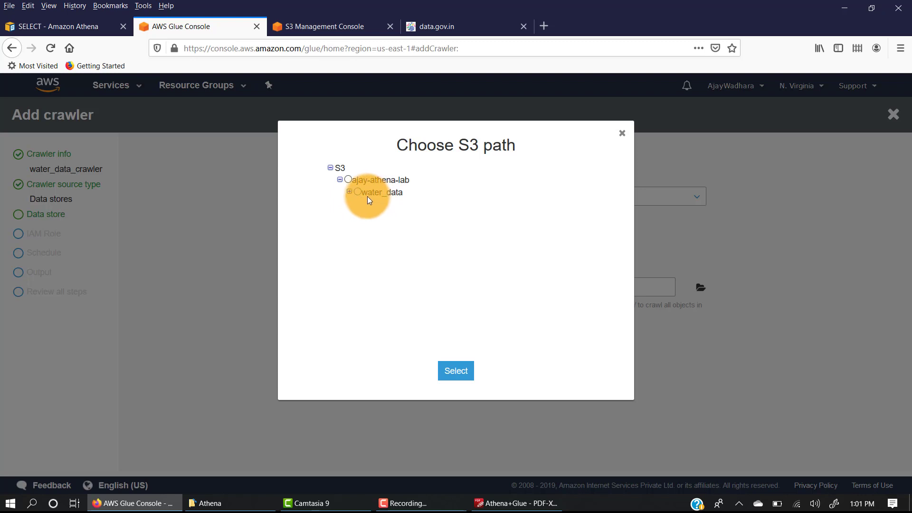
{"action": "left_click", "coordinate": [366, 196]}
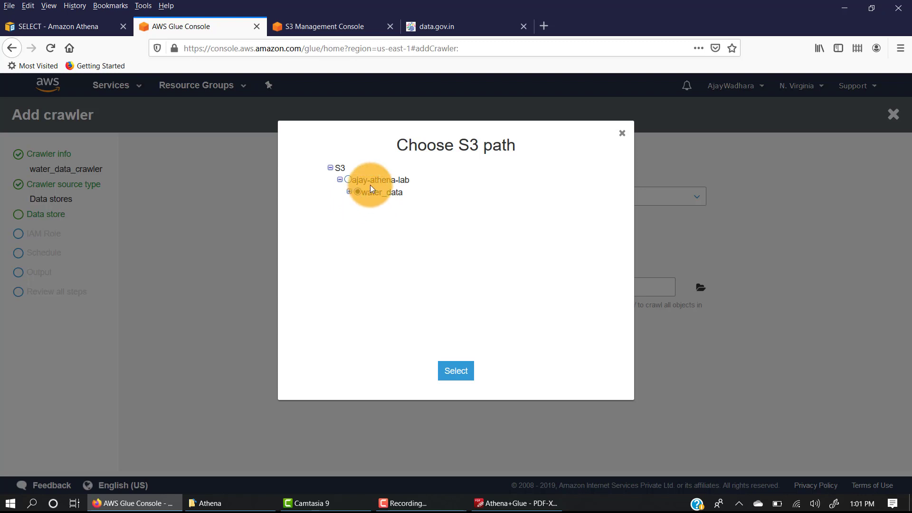
{"action": "left_click", "coordinate": [456, 371]}
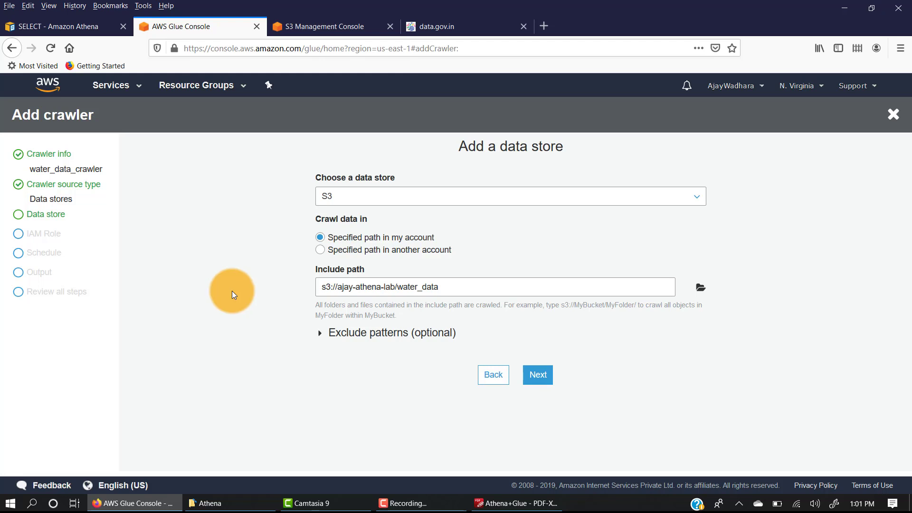
Add the exclude pattern logs/** to the crawler's S3 data store
{"action": "left_click", "coordinate": [319, 338]}
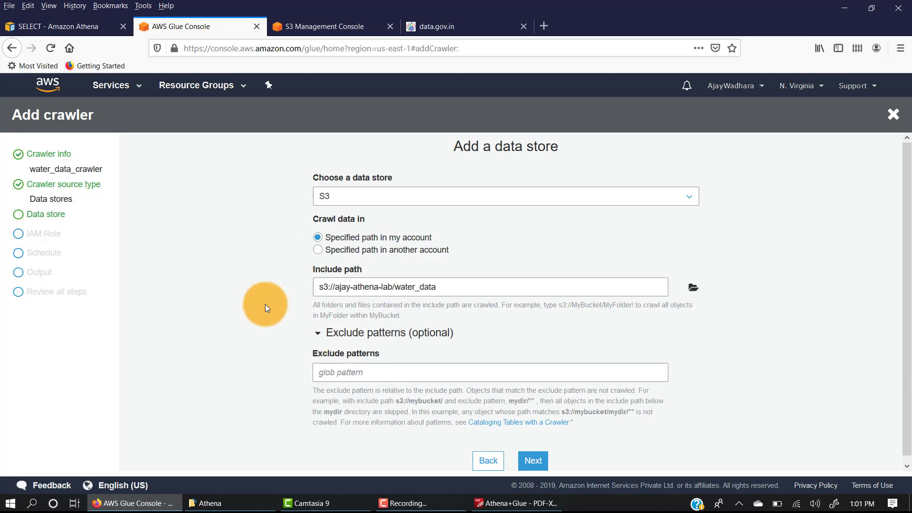
{"action": "left_click", "coordinate": [352, 371]}
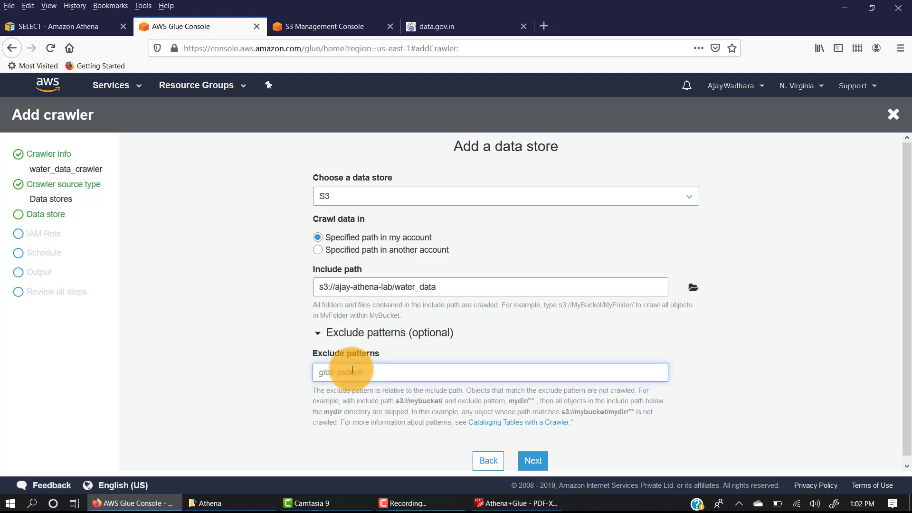
{"action": "type", "text": "logs/**"}
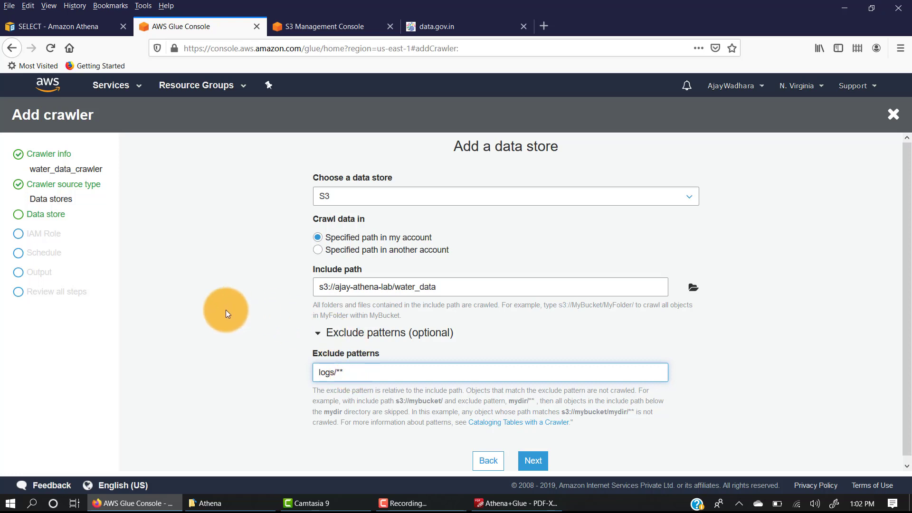
{"action": "scroll", "coordinate": [226, 310], "scroll_direction": "down", "scroll_amount": 2}
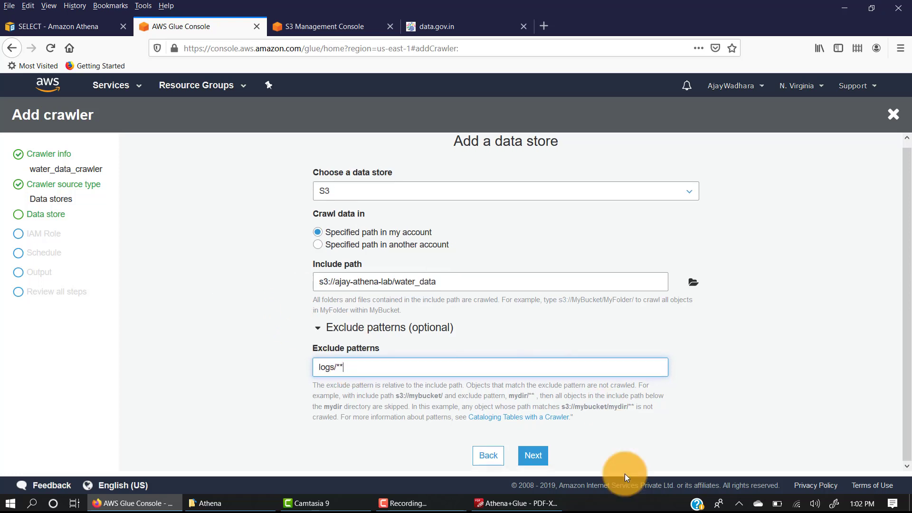
Accept the S3 data store settings and decline adding another data store to the crawler
{"action": "left_click", "coordinate": [538, 460]}
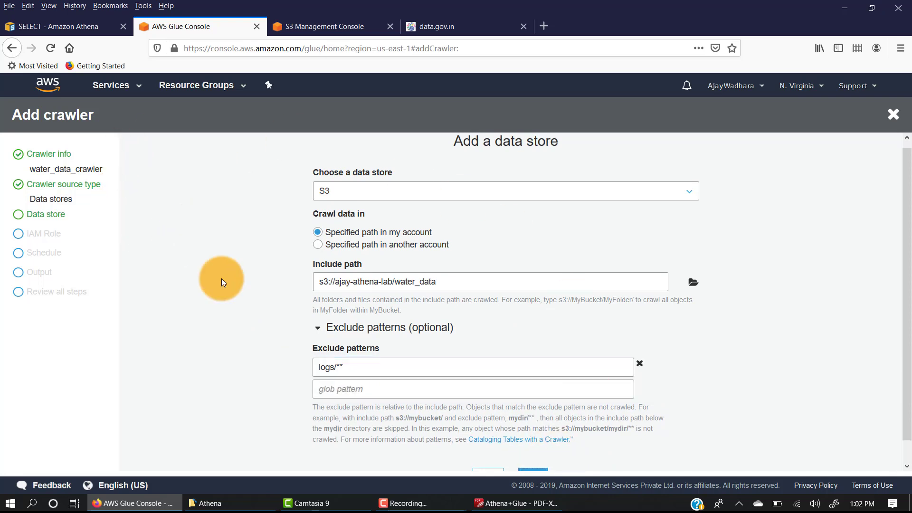
{"action": "scroll", "coordinate": [481, 261], "scroll_direction": "down", "scroll_amount": 2}
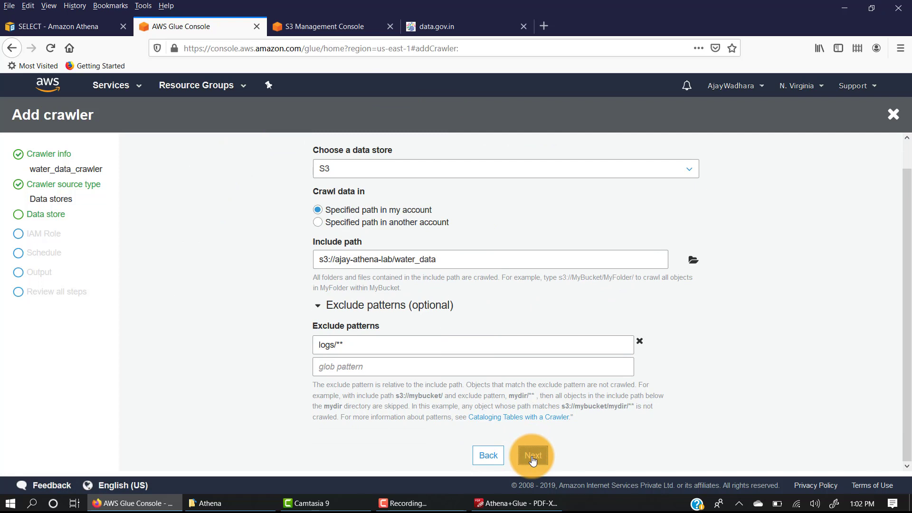
{"action": "left_click", "coordinate": [532, 457]}
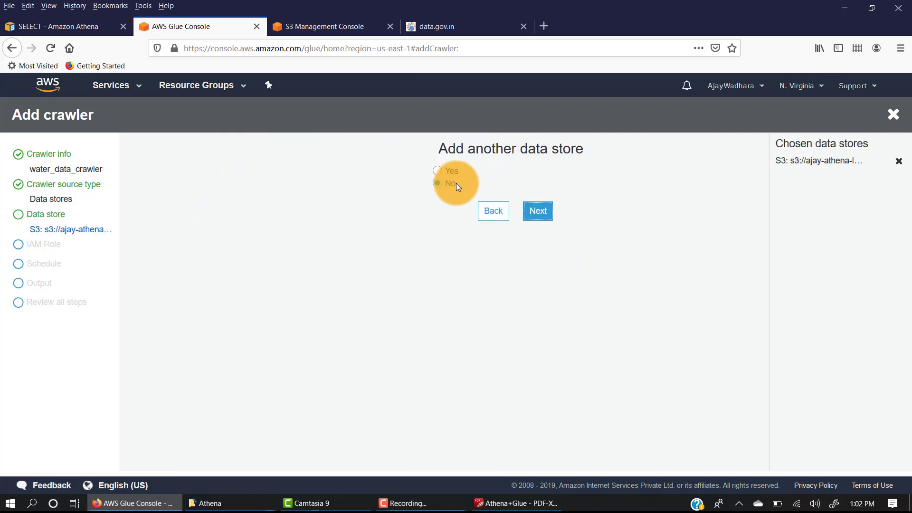
{"action": "left_click", "coordinate": [543, 210]}
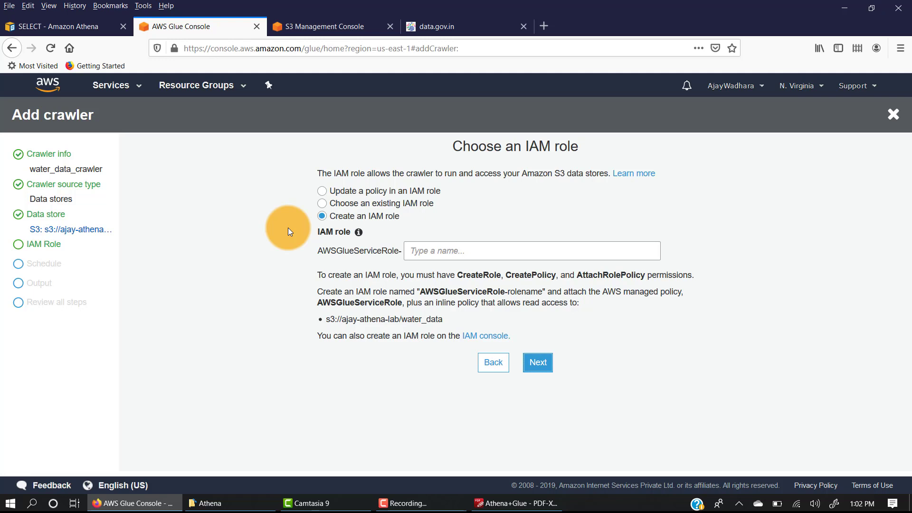
{"action": "left_click", "coordinate": [338, 203]}
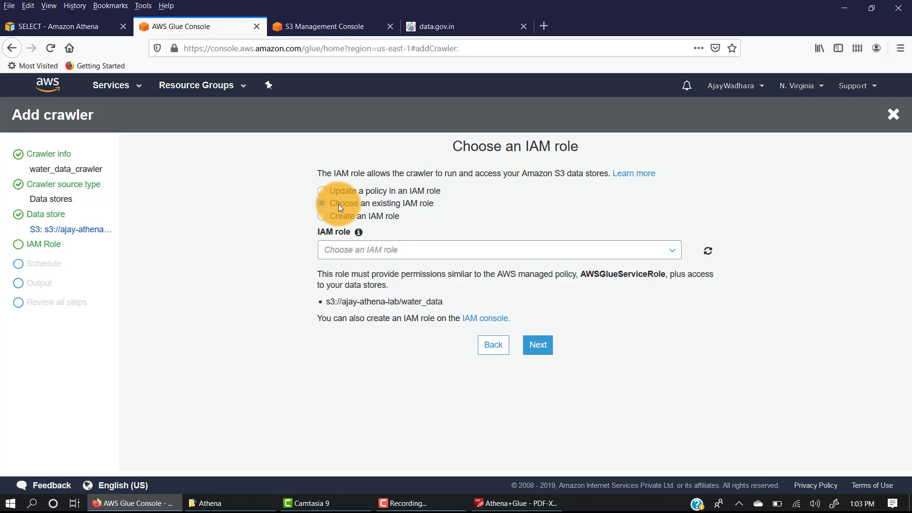
{"action": "left_click", "coordinate": [389, 245]}
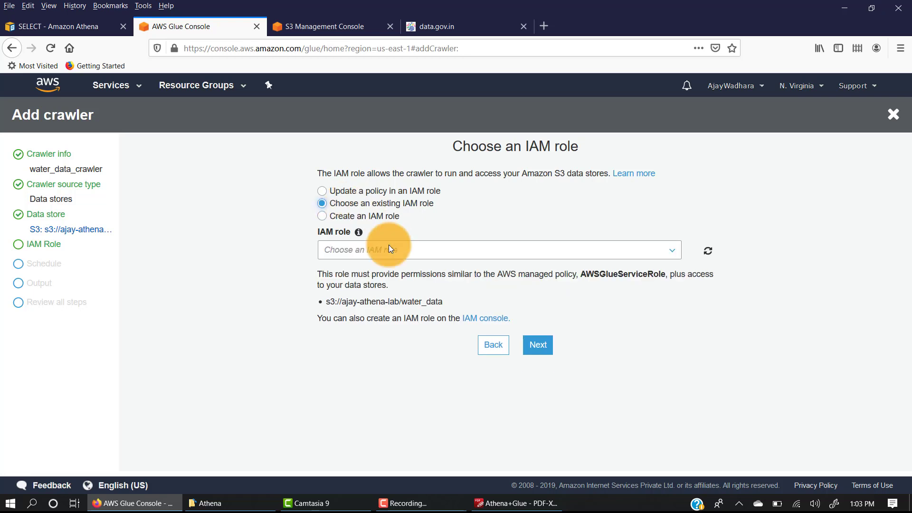
{"action": "left_click", "coordinate": [675, 251]}
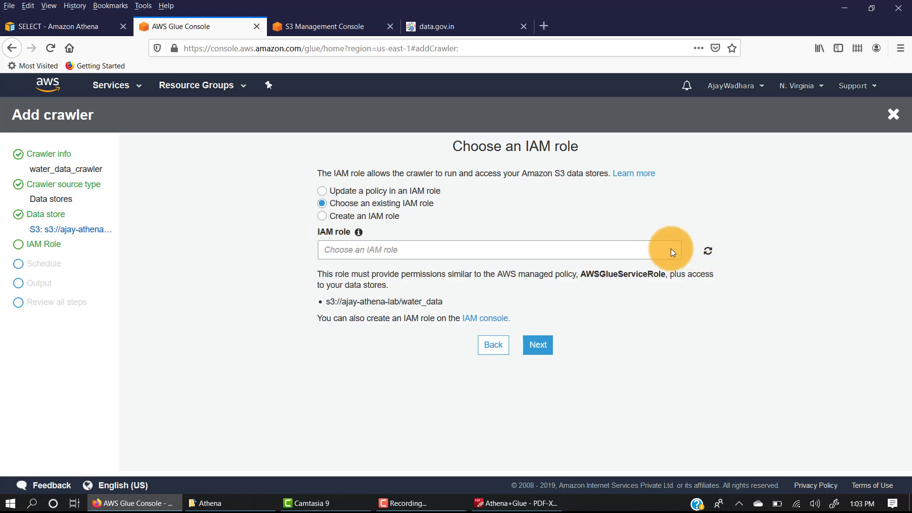
Have the crawler create a new IAM role with the name suffix water-data and accept it
{"action": "left_click", "coordinate": [322, 216]}
{"action": "left_click", "coordinate": [450, 250]}
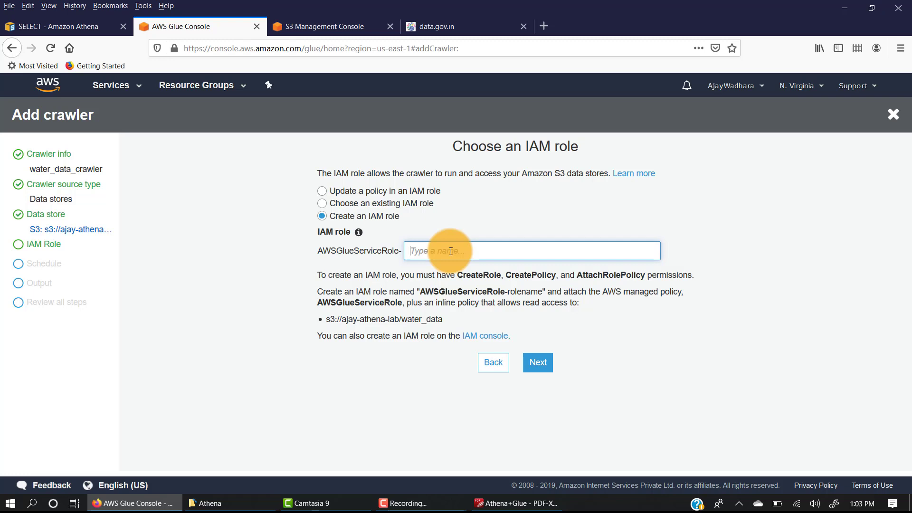
{"action": "type", "text": "water-data"}
{"action": "left_click", "coordinate": [550, 285]}
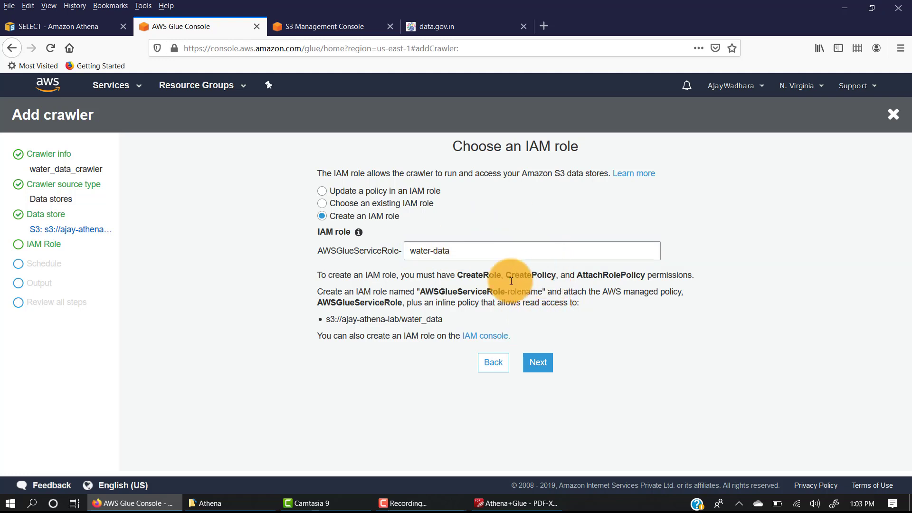
{"action": "left_click", "coordinate": [544, 365]}
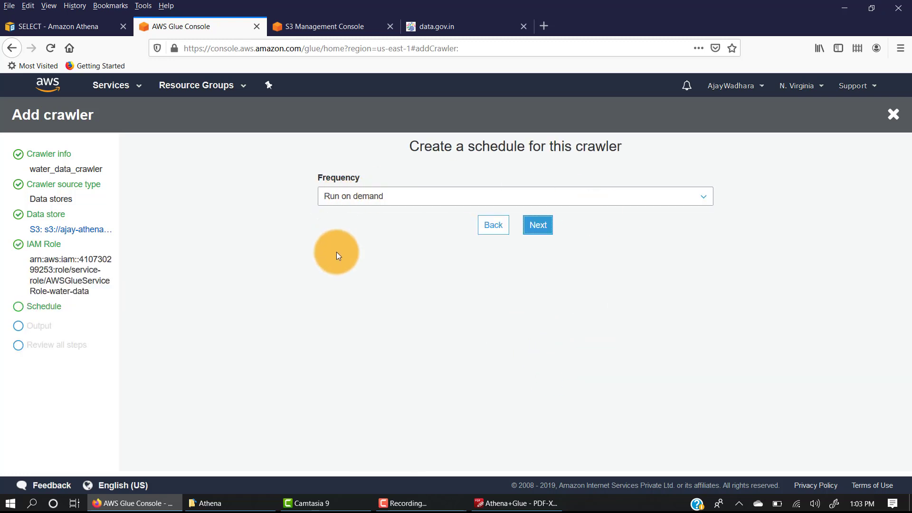
Review the crawler's schedule frequencies and accept Run on demand
{"action": "left_click_drag", "start_coordinate": [432, 146], "coordinate": [519, 144]}
{"action": "left_click", "coordinate": [378, 148]}
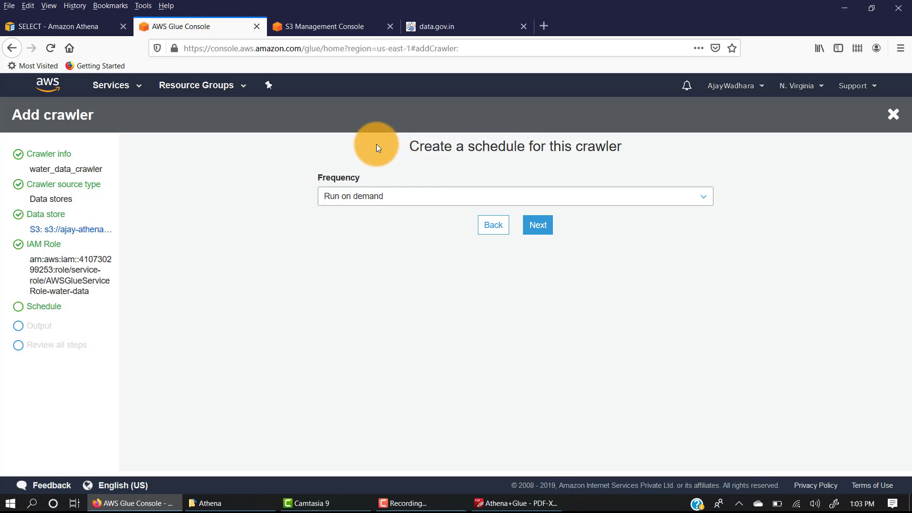
{"action": "left_click", "coordinate": [350, 199]}
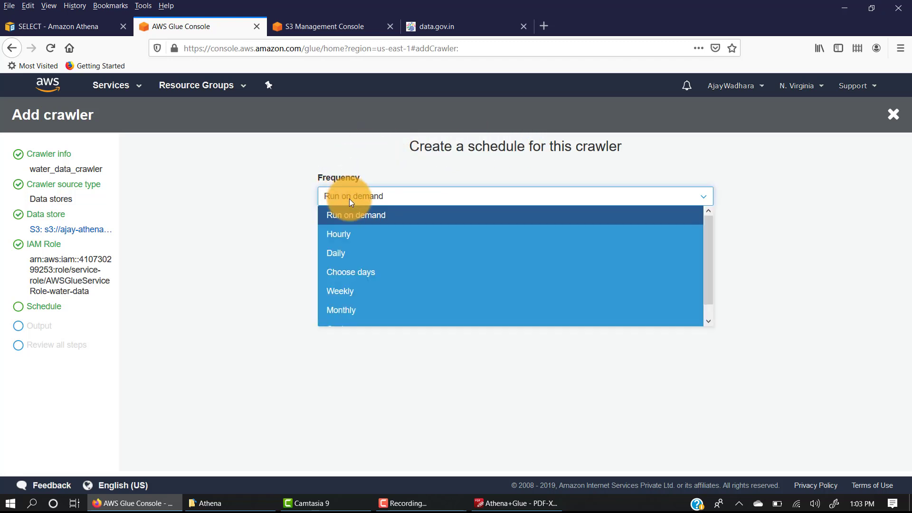
{"action": "key", "text": "m"}
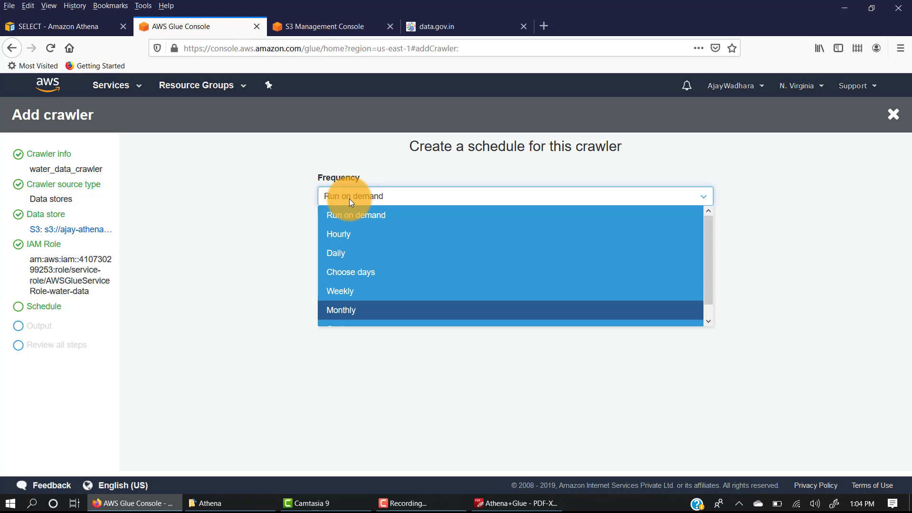
{"action": "left_click", "coordinate": [349, 198]}
{"action": "left_click", "coordinate": [538, 224]}
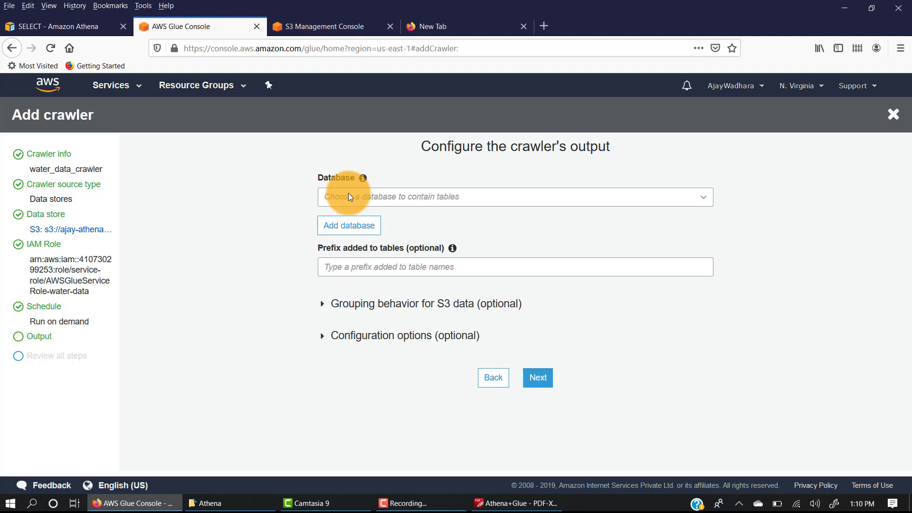
Create a new database named mydatabase as the crawler's output database
{"action": "left_click", "coordinate": [352, 225]}
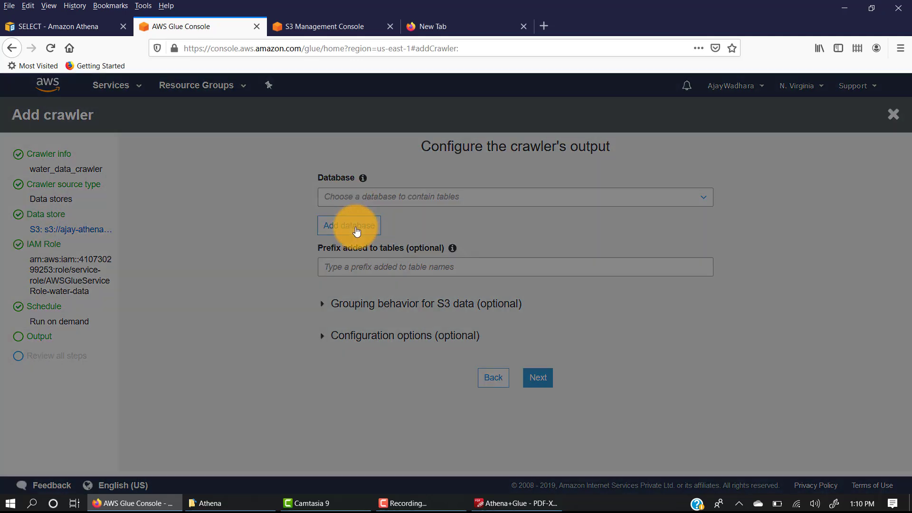
{"action": "left_click", "coordinate": [356, 183]}
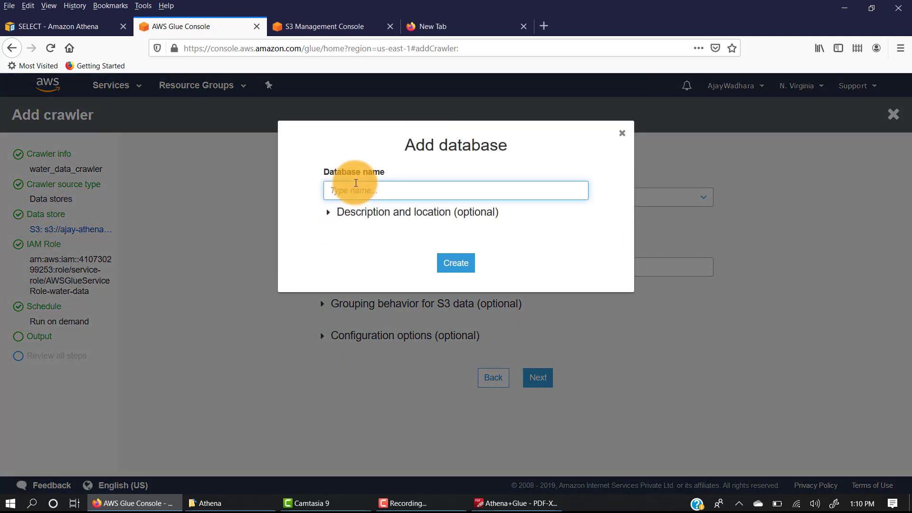
{"action": "type", "text": "MyDatabase"}
{"action": "left_click", "coordinate": [455, 266]}
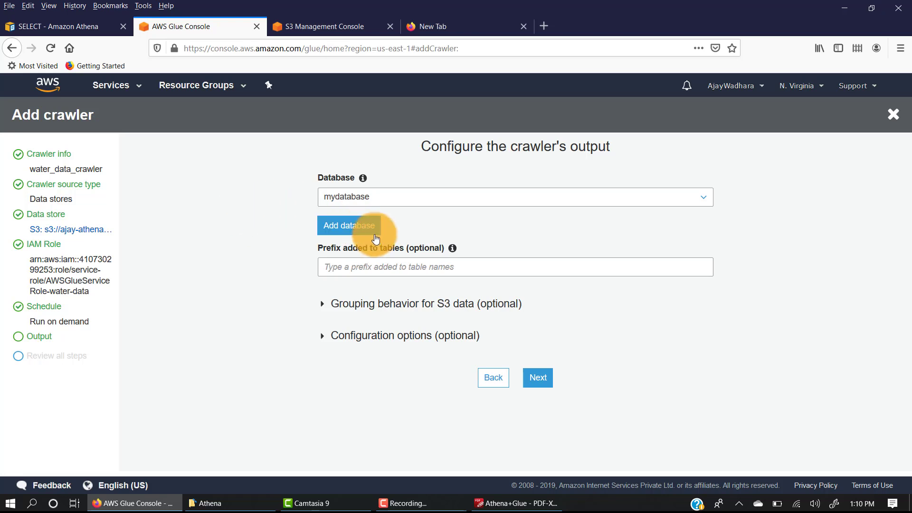
{"action": "left_click", "coordinate": [356, 272]}
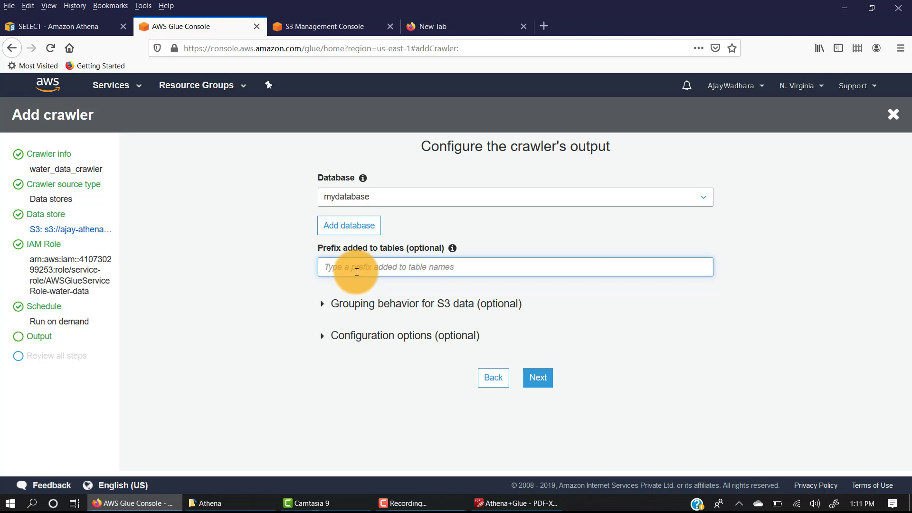
{"action": "type", "text": "water-"}
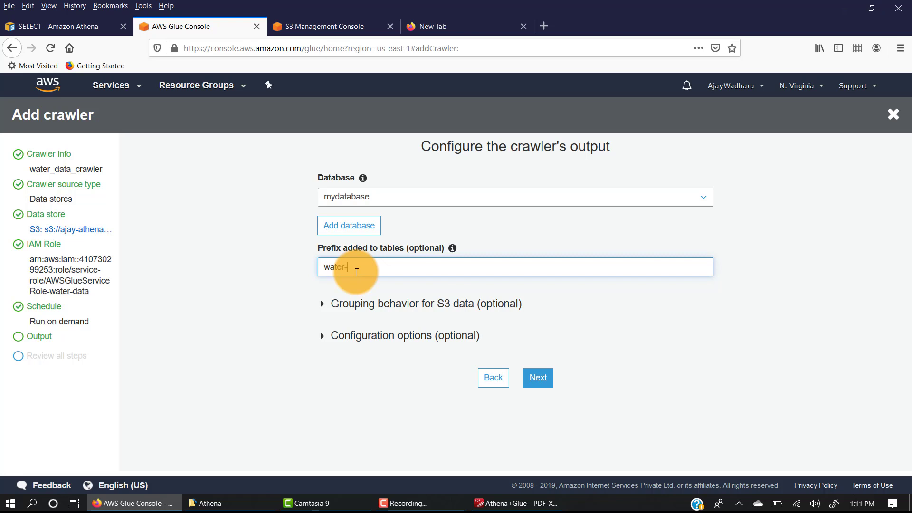
{"action": "key", "text": "ctrl+a"}
{"action": "key", "text": "BackSpace"}
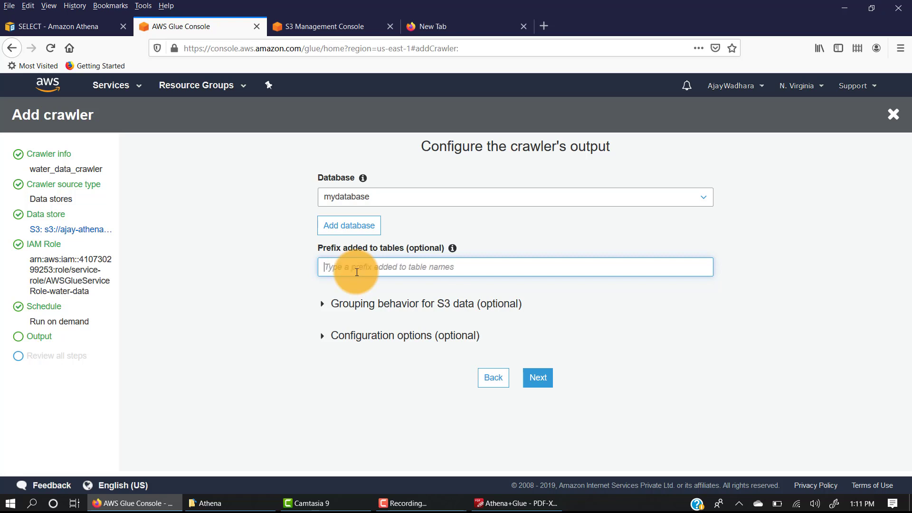
Review the optional S3 grouping and configuration settings, keep updating the table definition on schema changes, and accept the crawler's output settings
{"action": "left_click", "coordinate": [321, 308]}
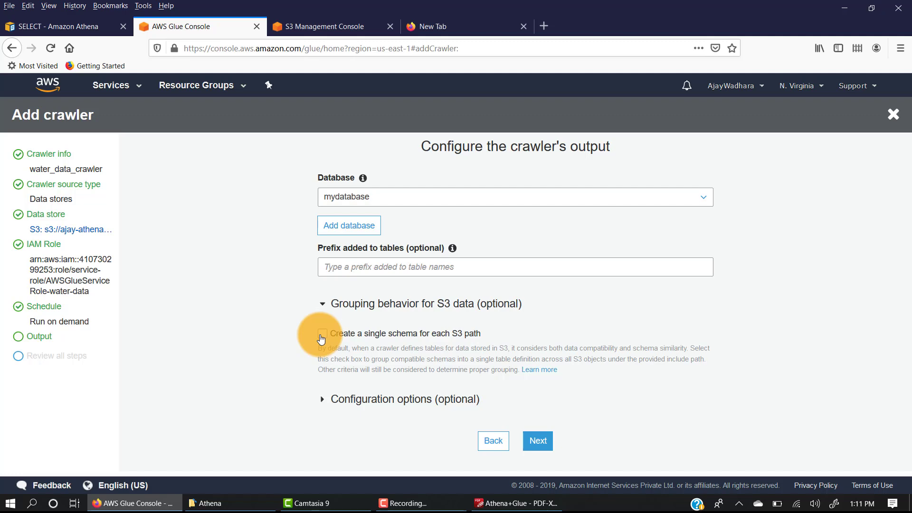
{"action": "left_click", "coordinate": [322, 399]}
{"action": "scroll", "coordinate": [276, 340], "scroll_direction": "down", "scroll_amount": 2}
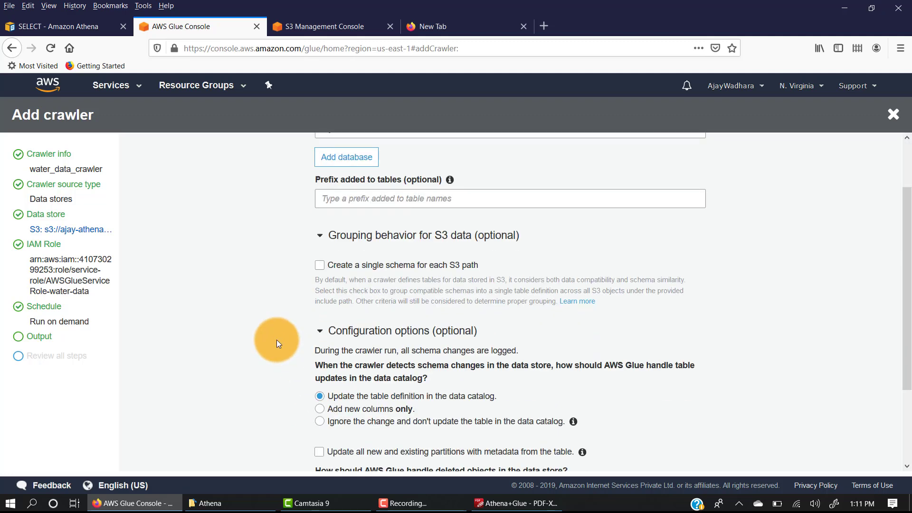
{"action": "scroll", "coordinate": [277, 340], "scroll_direction": "down", "scroll_amount": 3}
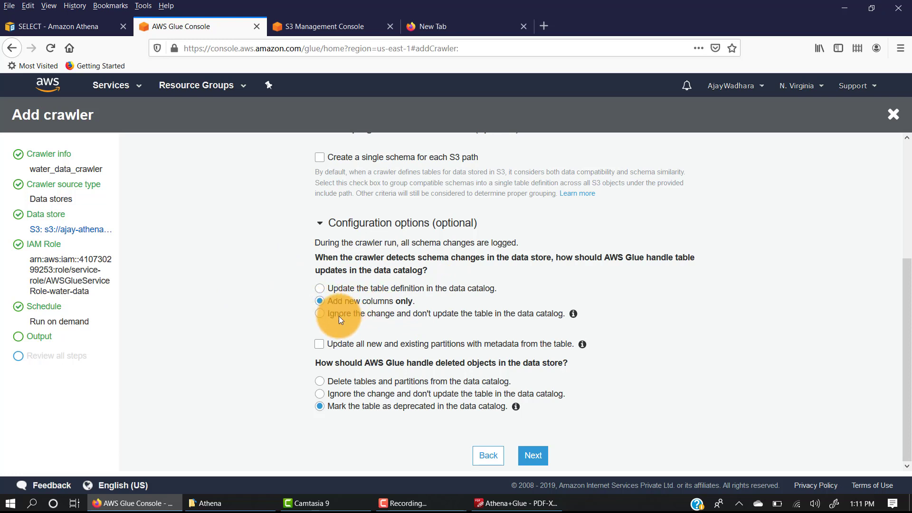
{"action": "left_click", "coordinate": [319, 288]}
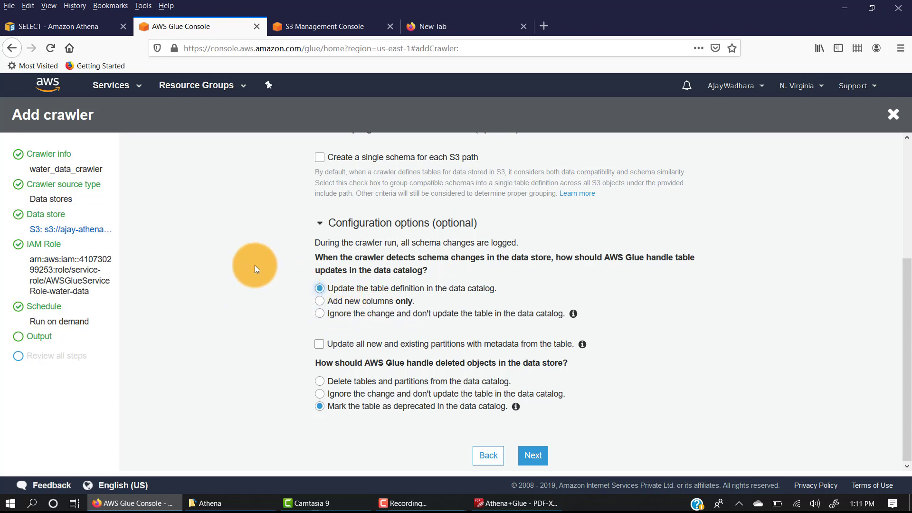
{"action": "scroll", "coordinate": [255, 269], "scroll_direction": "up", "scroll_amount": 1}
{"action": "left_click", "coordinate": [321, 279]}
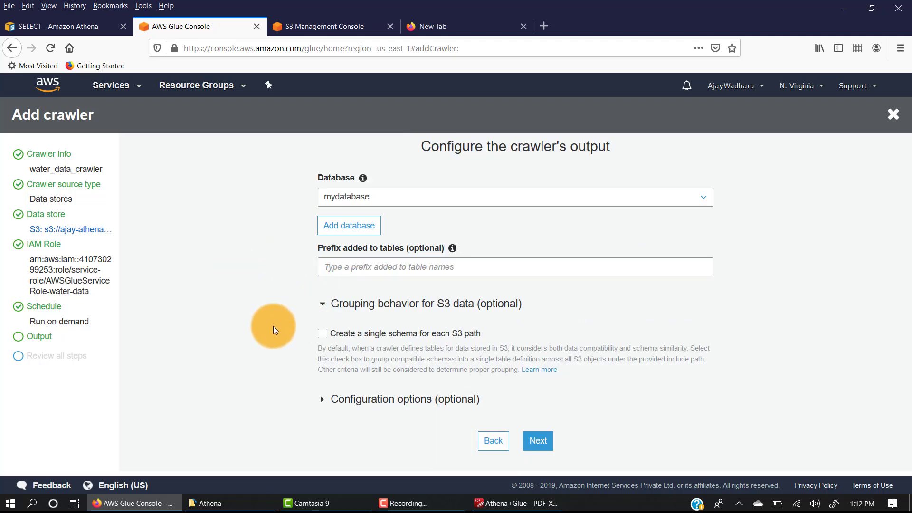
{"action": "left_click", "coordinate": [322, 305]}
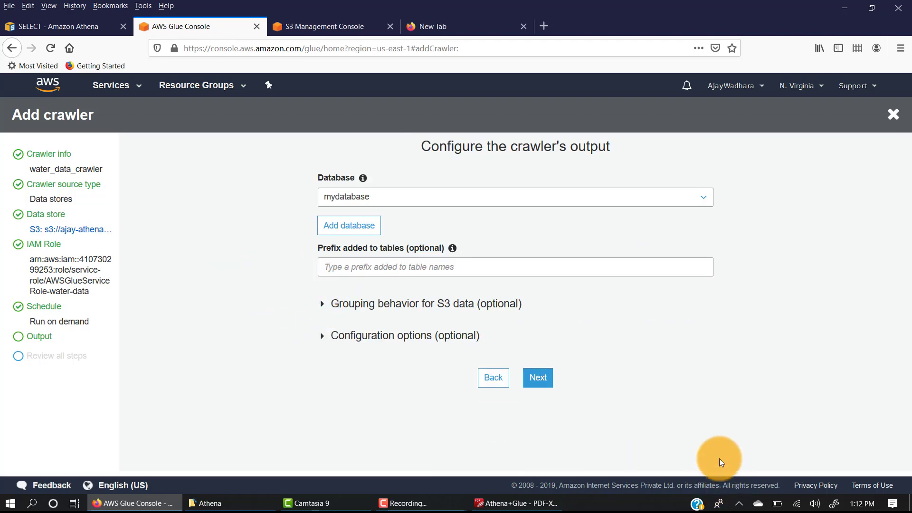
{"action": "left_click", "coordinate": [539, 377]}
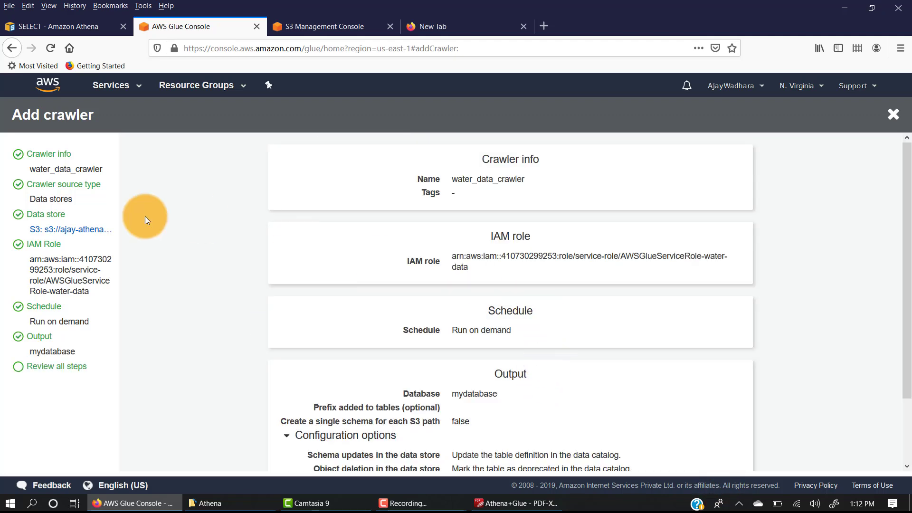
Review the summary of the crawler's settings and finish creating the crawler
{"action": "scroll", "coordinate": [396, 233], "scroll_direction": "down", "scroll_amount": 2}
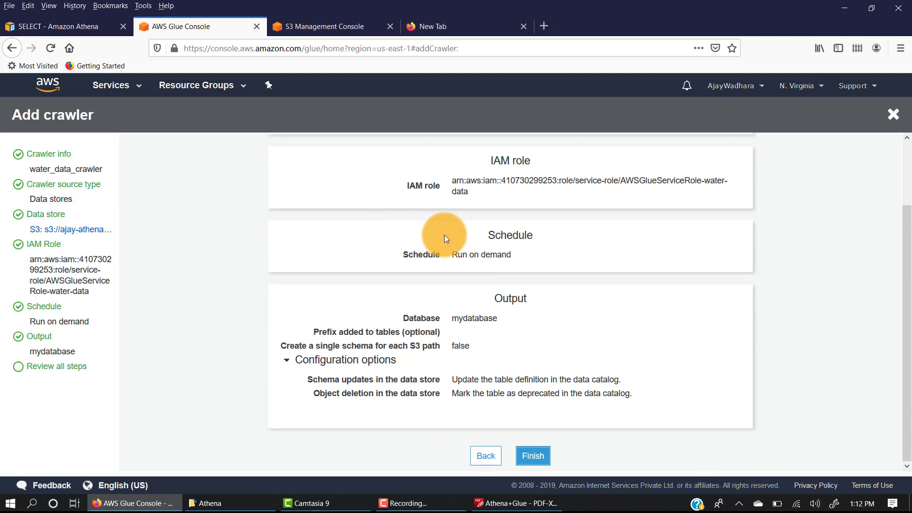
{"action": "scroll", "coordinate": [443, 234], "scroll_direction": "up", "scroll_amount": 2}
{"action": "scroll", "coordinate": [443, 235], "scroll_direction": "down", "scroll_amount": 2}
{"action": "left_click", "coordinate": [545, 450]}
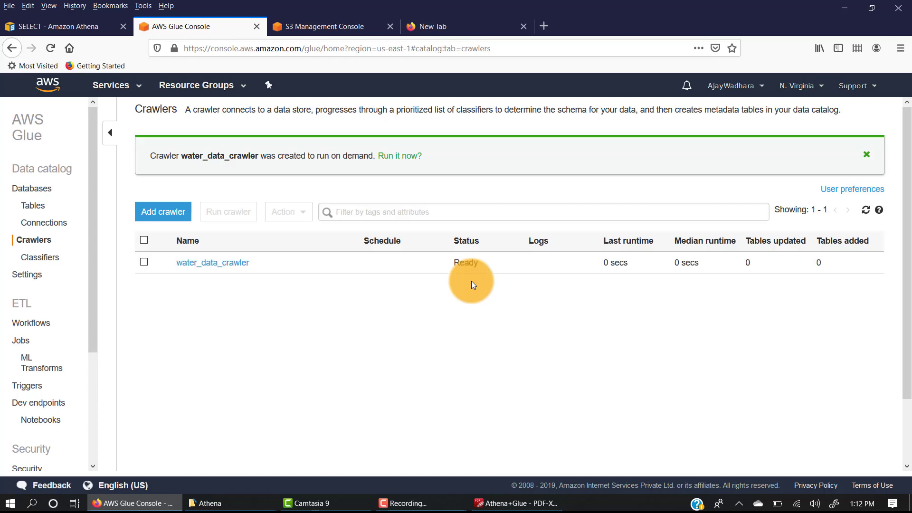
Run water_data_crawler immediately and refresh the crawler list to check its status
{"action": "left_click_drag", "start_coordinate": [158, 155], "coordinate": [364, 155]}
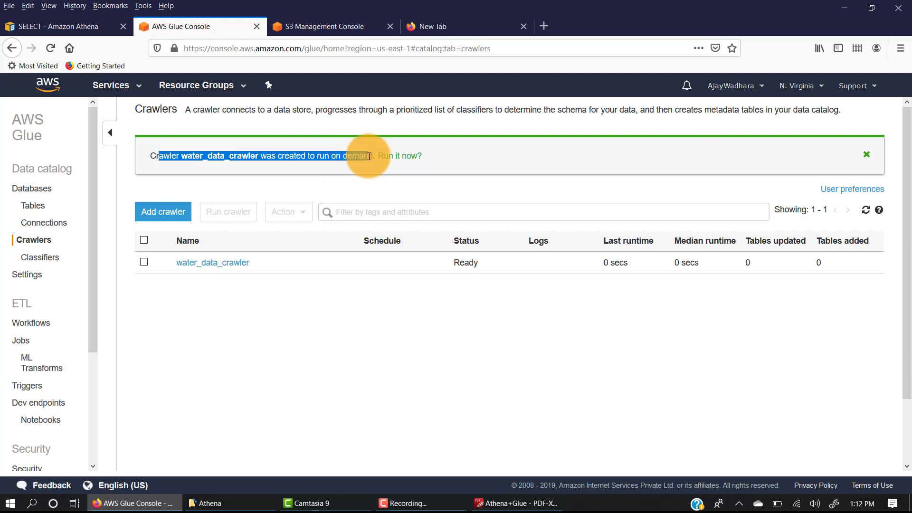
{"action": "left_click", "coordinate": [401, 157]}
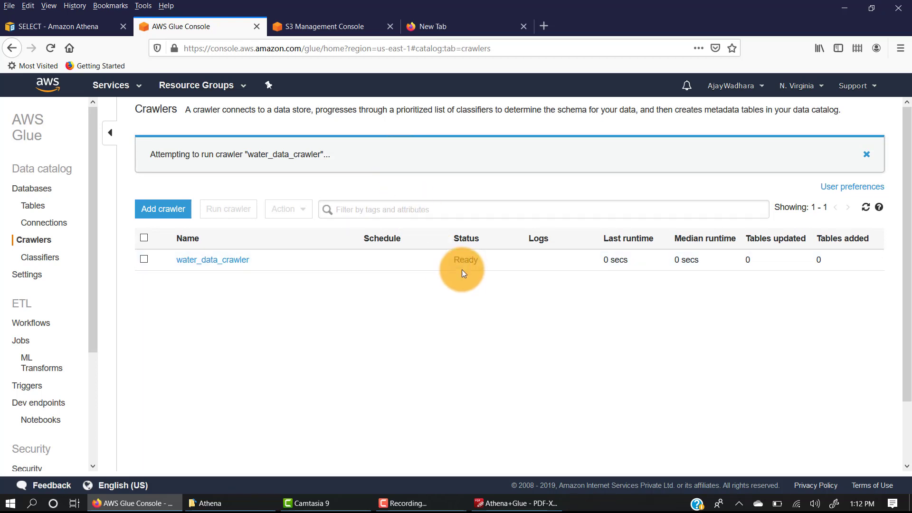
{"action": "left_click_drag", "start_coordinate": [469, 260], "coordinate": [488, 261]}
{"action": "left_click", "coordinate": [488, 261]}
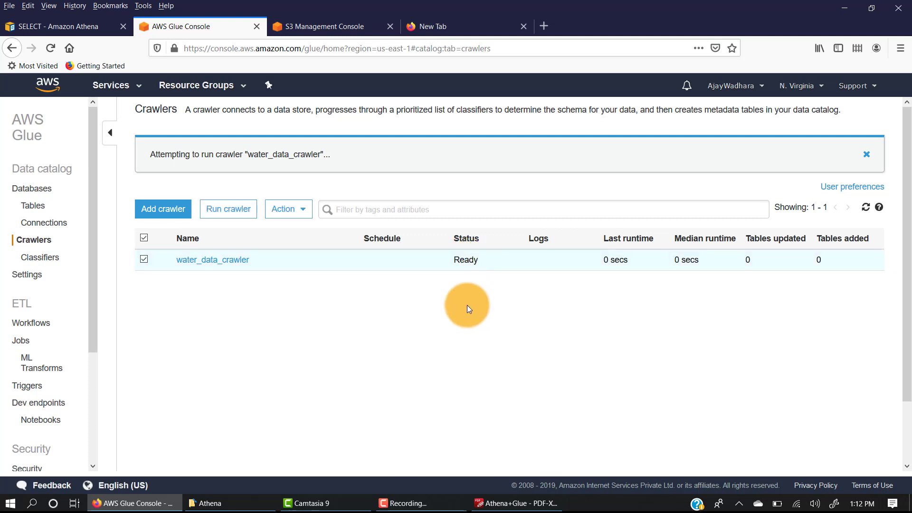
{"action": "left_click", "coordinate": [866, 208]}
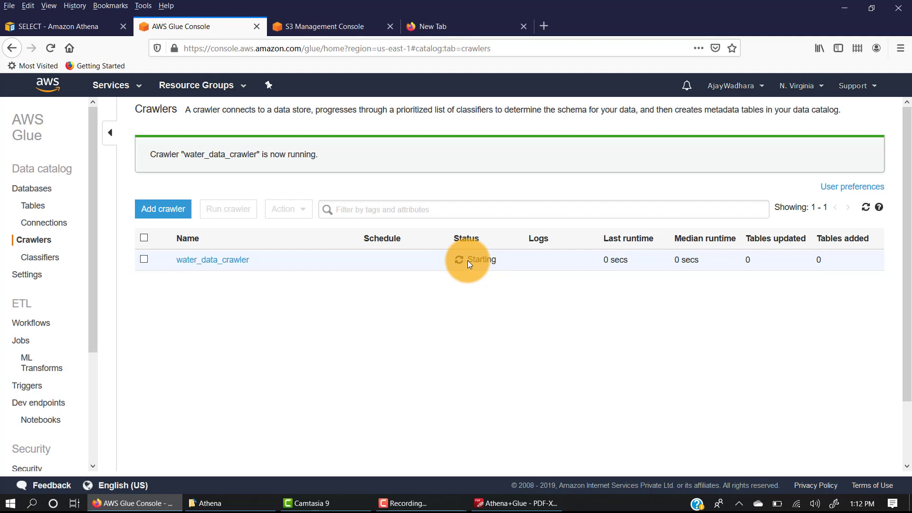
Search the AWS services for CloudWatch and open it in a new browser tab, keeping the crawler list open
{"action": "left_click", "coordinate": [105, 86]}
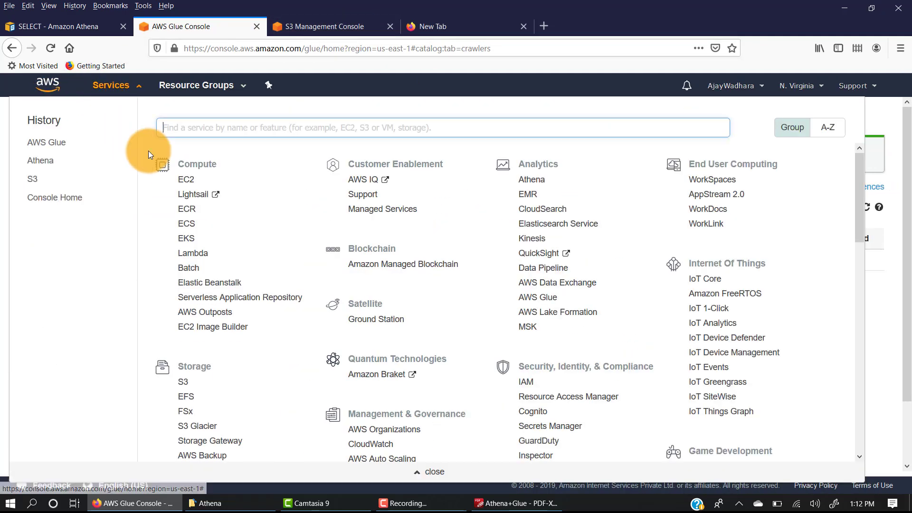
{"action": "type", "text": "C"}
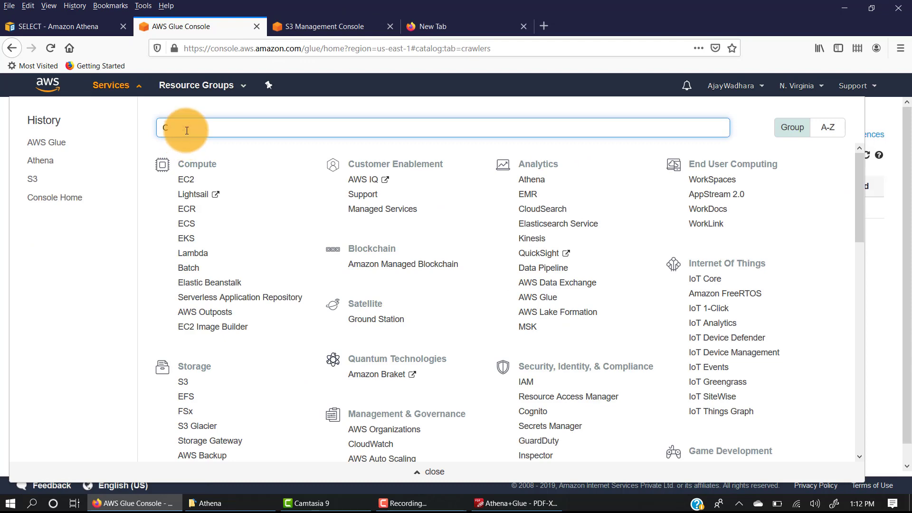
{"action": "type", "text": "loudWat"}
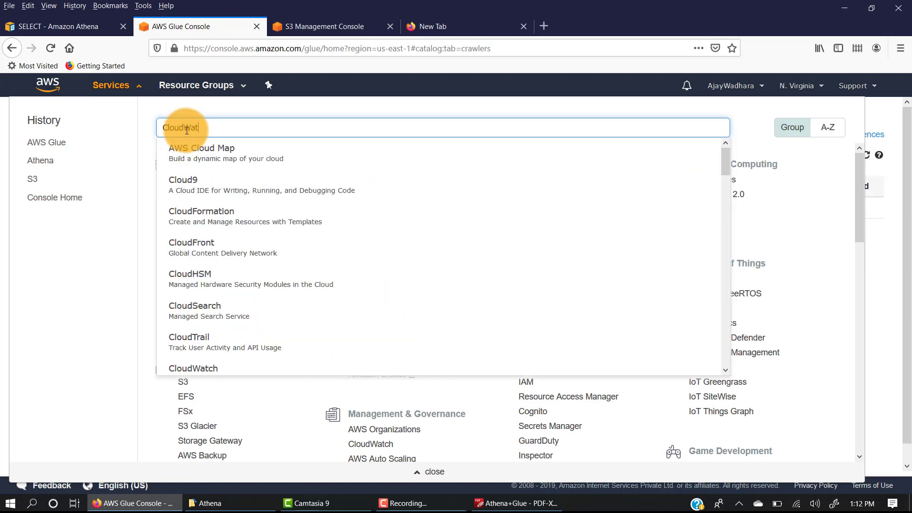
{"action": "middle_click", "coordinate": [185, 151]}
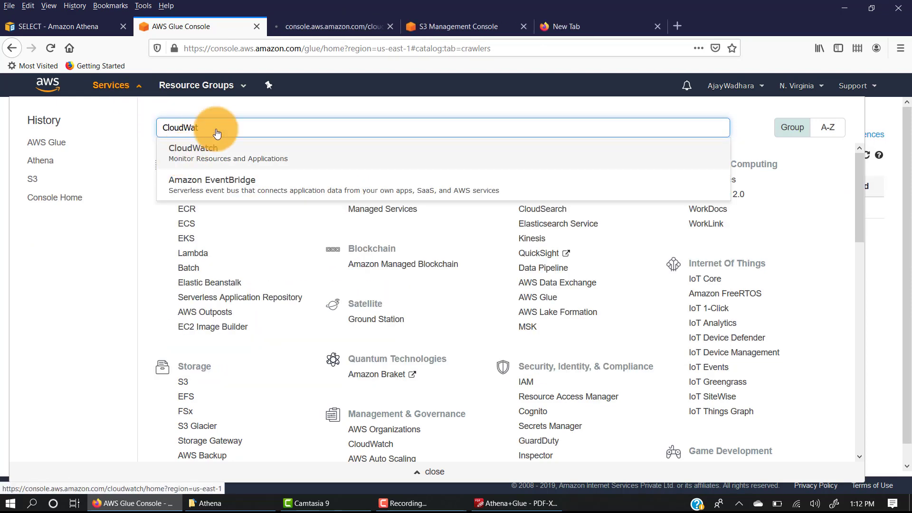
{"action": "left_click", "coordinate": [134, 88]}
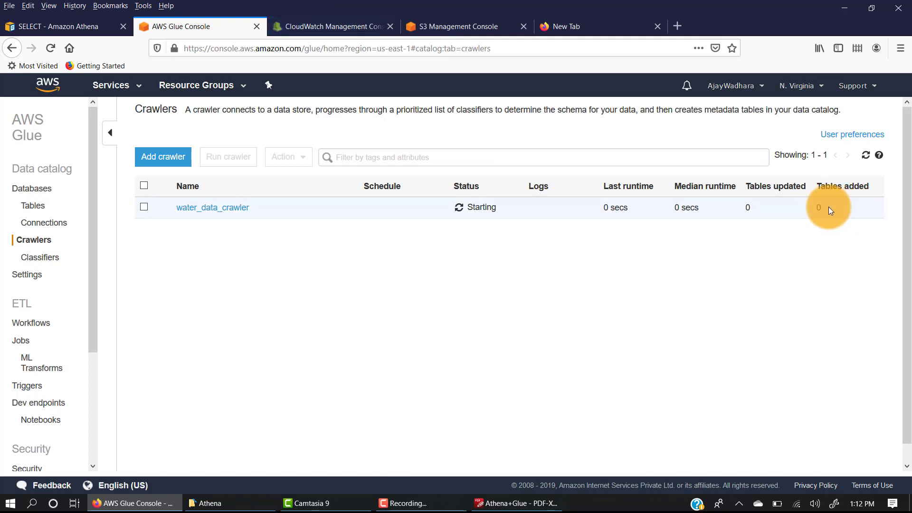
Switch to CloudWatch, open the water_data_crawler log stream in the /aws-glue/crawlers log group, and dismiss the Logs Insights notice
{"action": "left_click", "coordinate": [343, 24]}
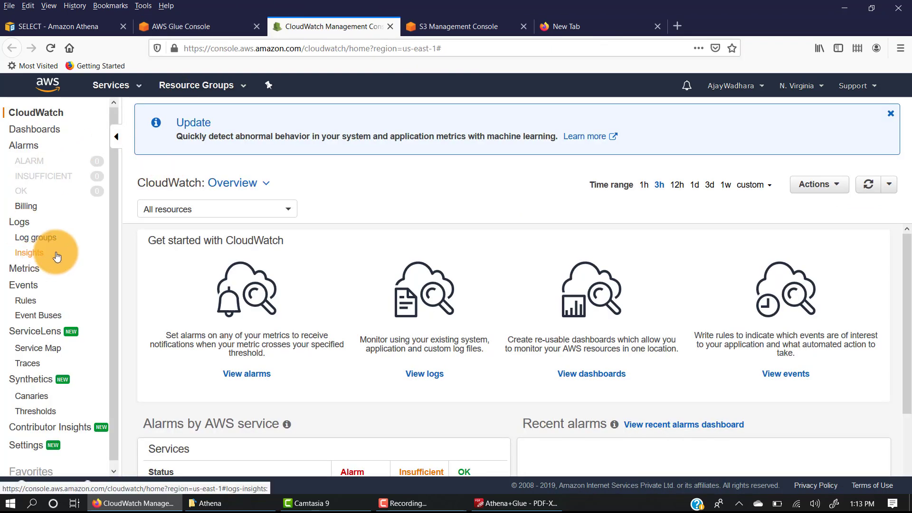
{"action": "left_click", "coordinate": [49, 239]}
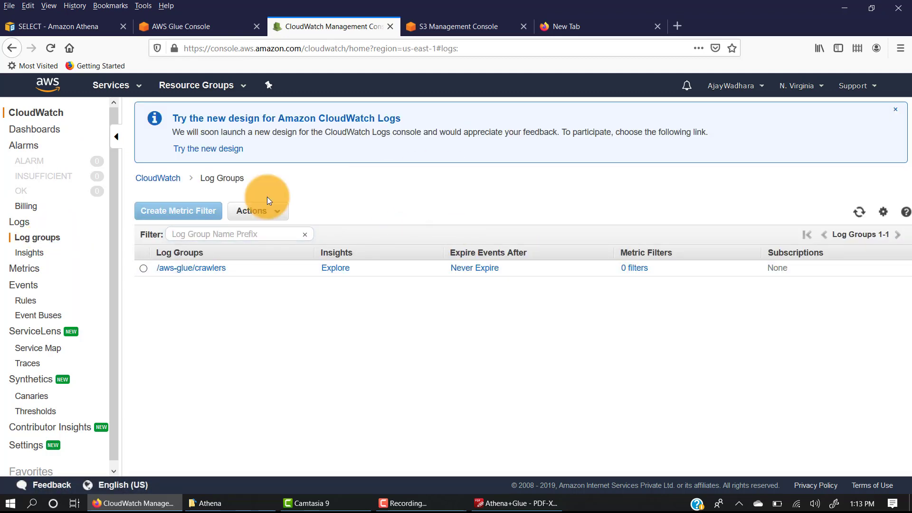
{"action": "left_click", "coordinate": [159, 269]}
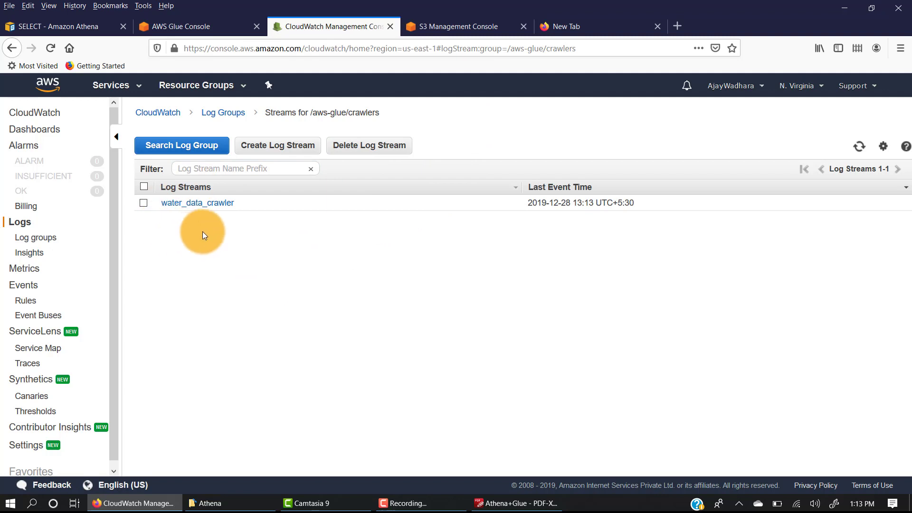
{"action": "left_click", "coordinate": [213, 204]}
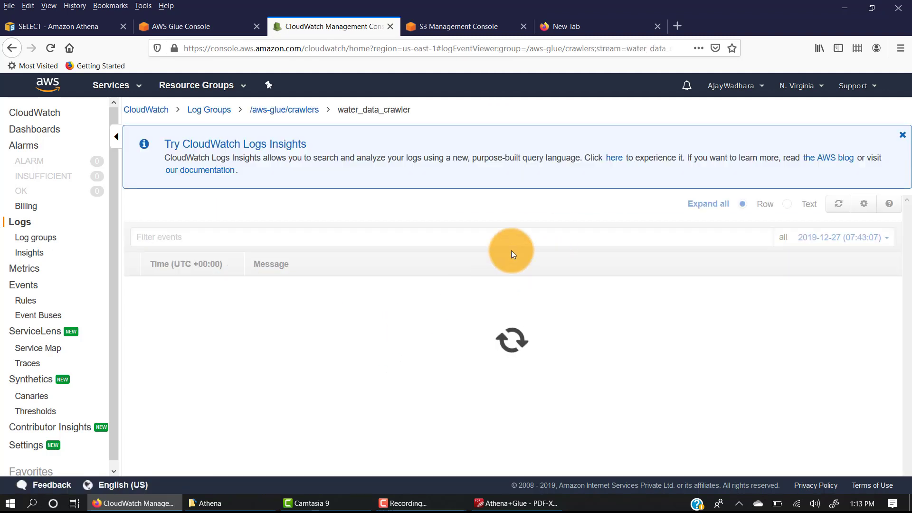
{"action": "left_click", "coordinate": [902, 136]}
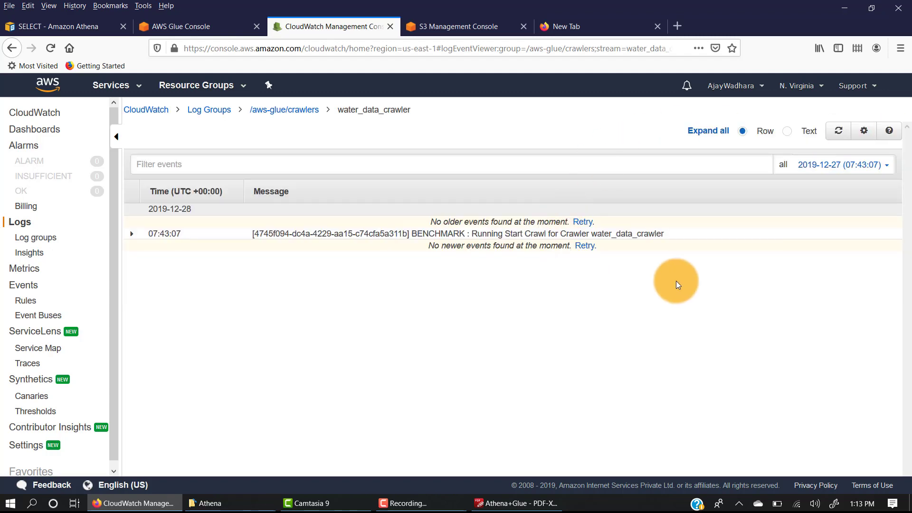
Show the crawler's log events as text, read the start message, and refresh the log for newer events
{"action": "left_click", "coordinate": [792, 137]}
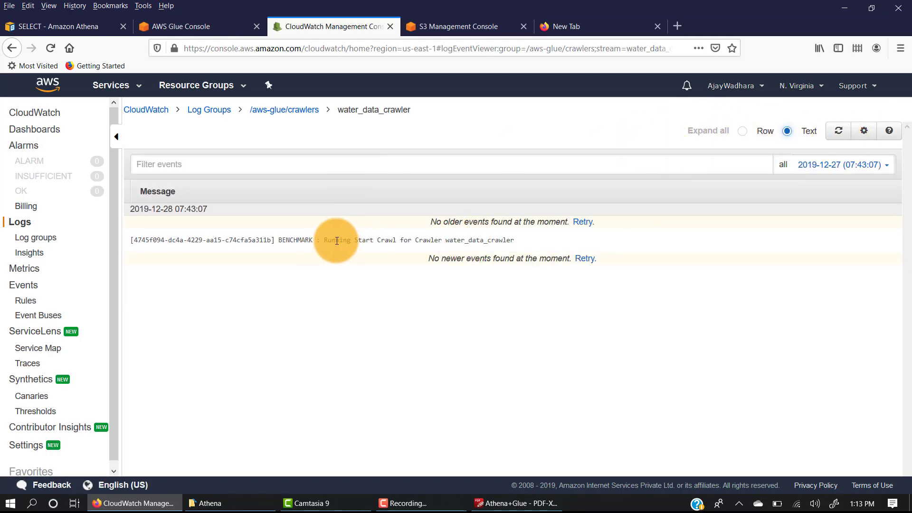
{"action": "left_click_drag", "start_coordinate": [332, 239], "coordinate": [518, 242]}
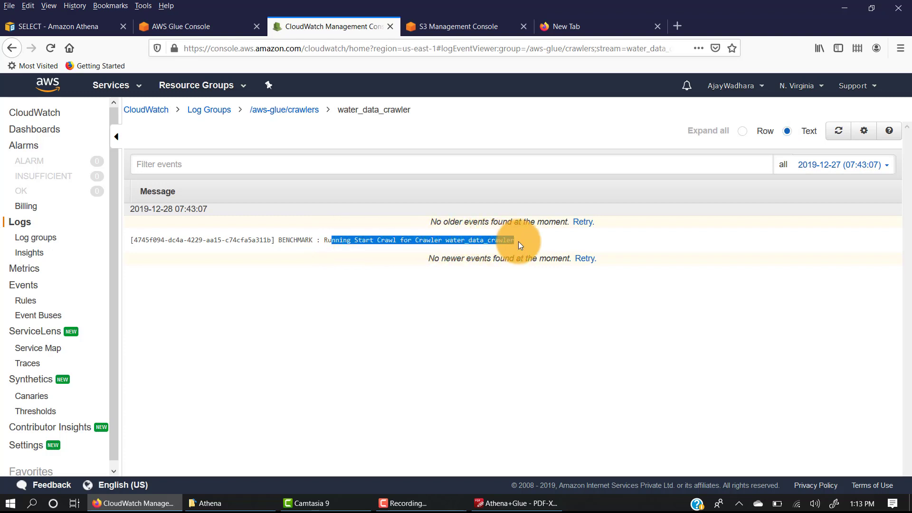
{"action": "left_click", "coordinate": [840, 131]}
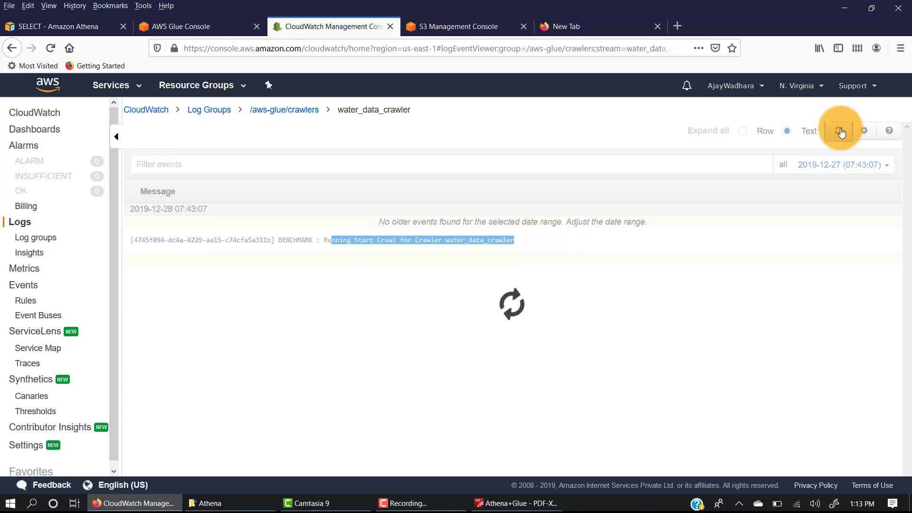
{"action": "left_click", "coordinate": [840, 131]}
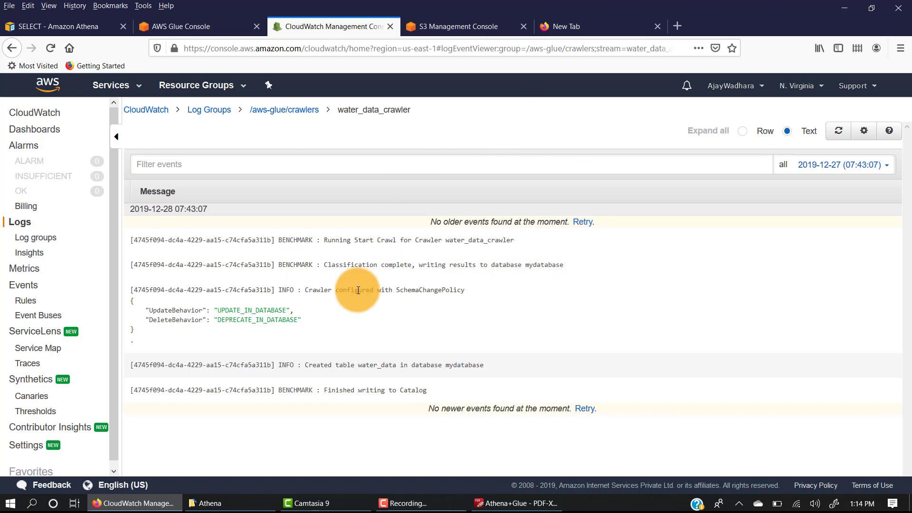
Read the log messages about classification and table creation, and compare the table name with the data folder in S3
{"action": "left_click_drag", "start_coordinate": [325, 266], "coordinate": [486, 271]}
{"action": "left_click_drag", "start_coordinate": [542, 271], "coordinate": [563, 269]}
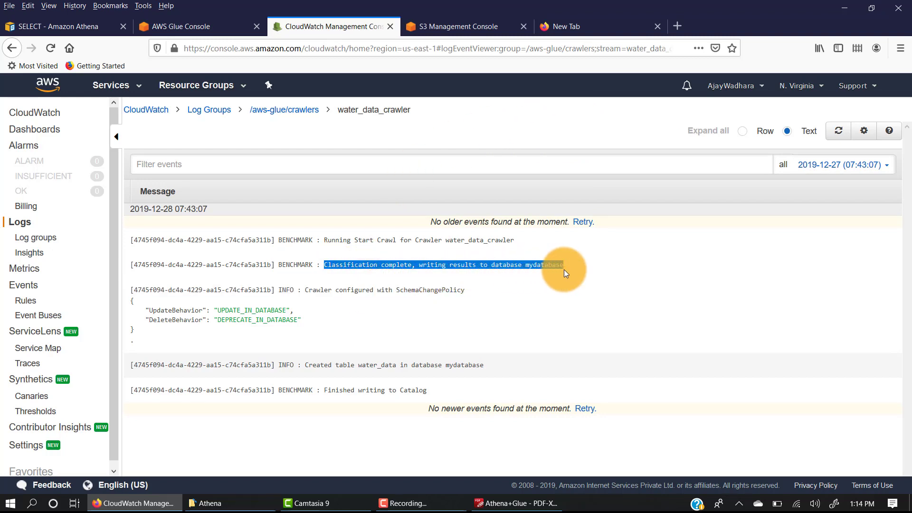
{"action": "left_click_drag", "start_coordinate": [313, 365], "coordinate": [366, 365]}
{"action": "double_click", "coordinate": [366, 364]}
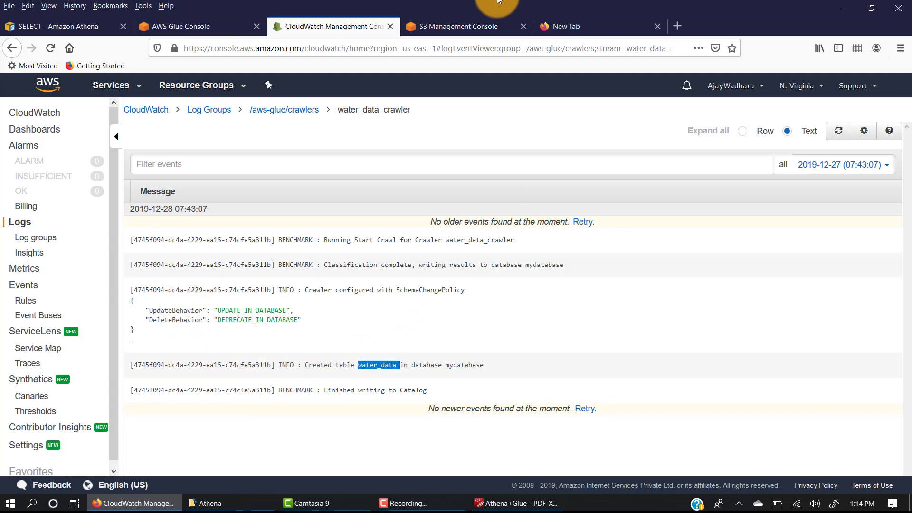
{"action": "left_click", "coordinate": [454, 32]}
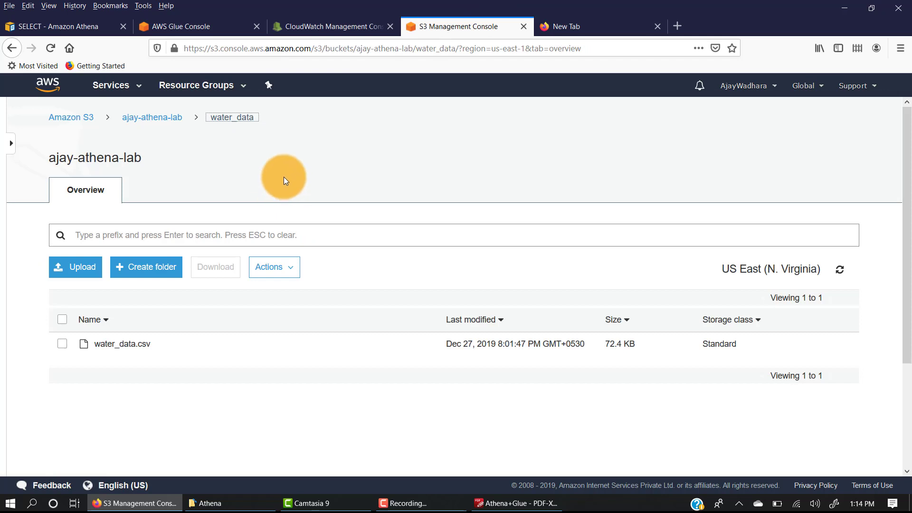
{"action": "left_click_drag", "start_coordinate": [211, 121], "coordinate": [205, 121]}
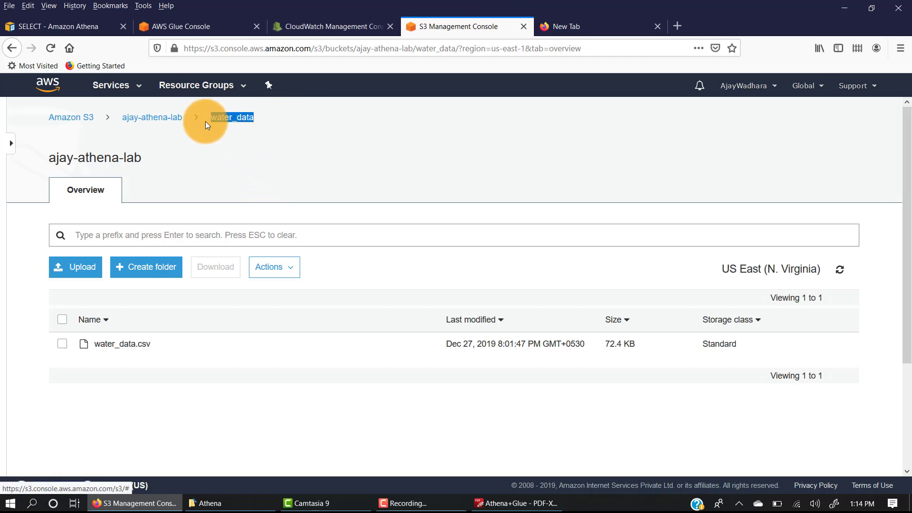
{"action": "left_click", "coordinate": [315, 25]}
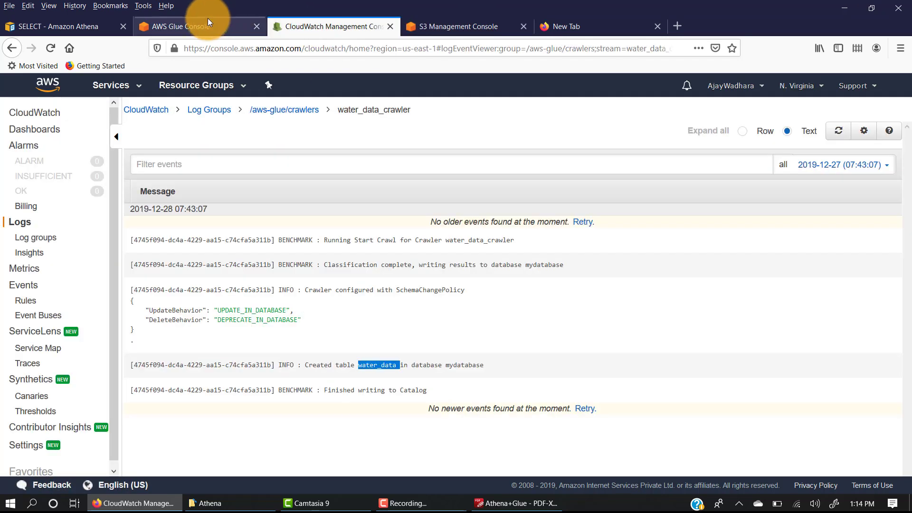
Return to the AWS Glue crawler list, refresh it, and check water_data_crawler's status and number of added tables
{"action": "left_click", "coordinate": [207, 22]}
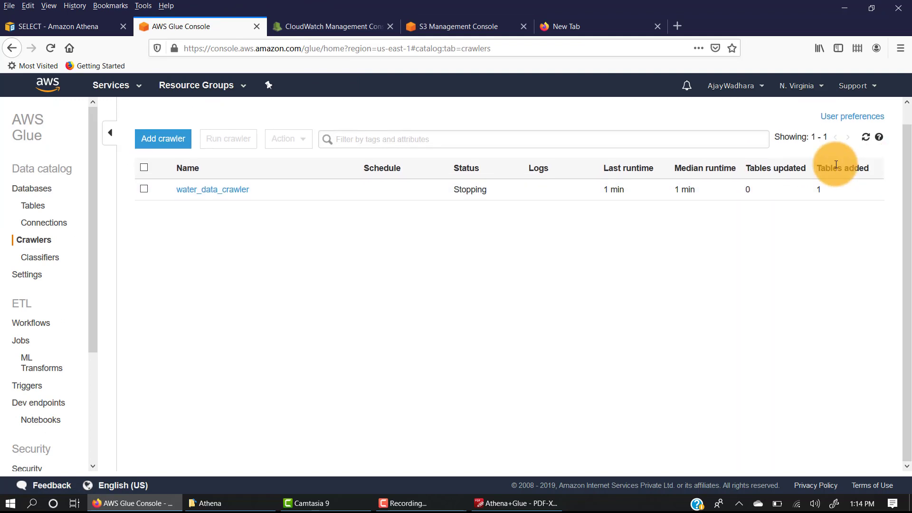
{"action": "left_click", "coordinate": [866, 156]}
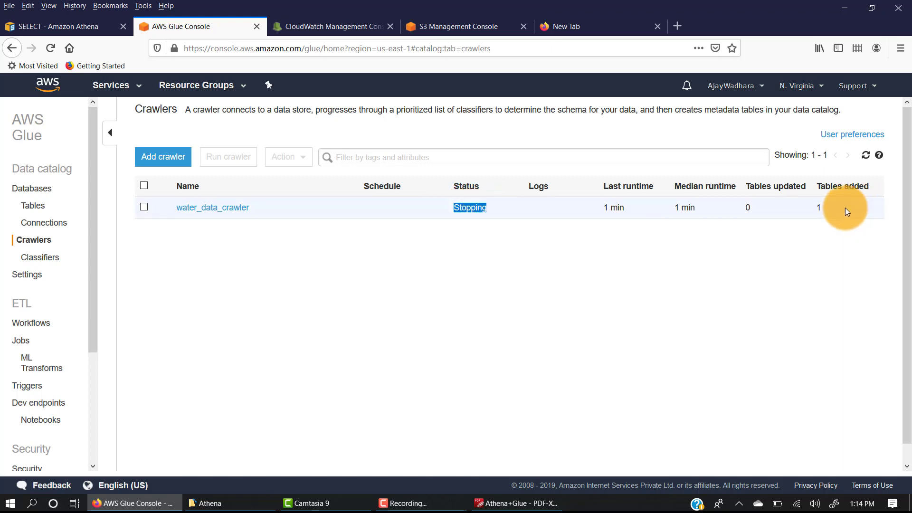
{"action": "double_click", "coordinate": [818, 208]}
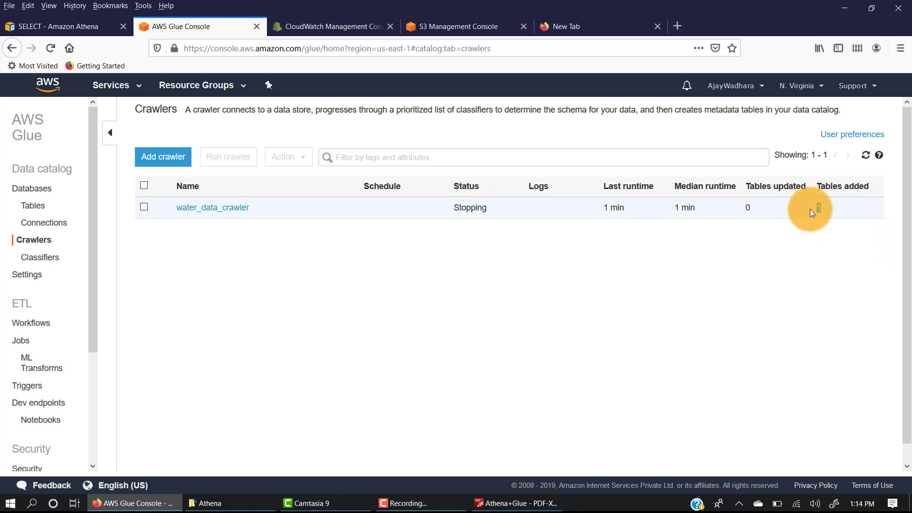
Refresh the data catalog's table list and open the details of the water_data table
{"action": "left_click", "coordinate": [33, 211]}
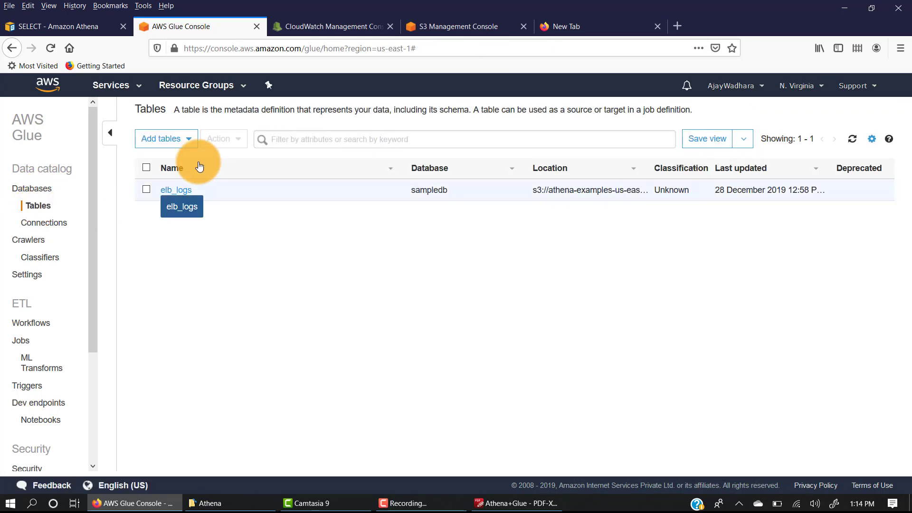
{"action": "left_click", "coordinate": [852, 138]}
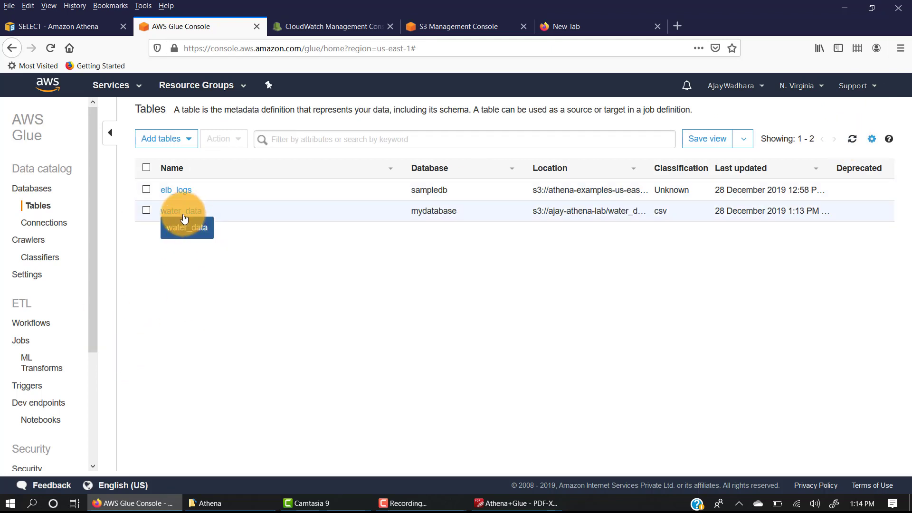
{"action": "left_click", "coordinate": [184, 211]}
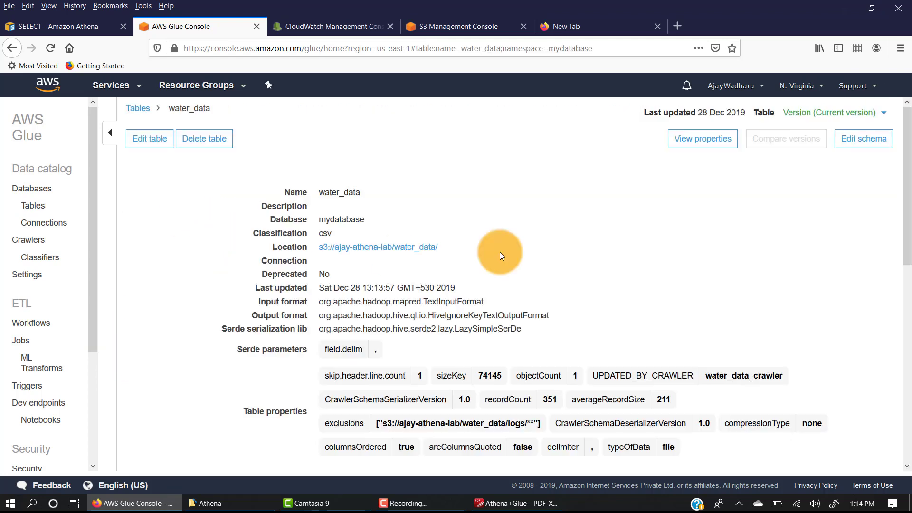
Examine the column names and types in the water_data table's properties, and close the properties view
{"action": "left_click", "coordinate": [692, 149]}
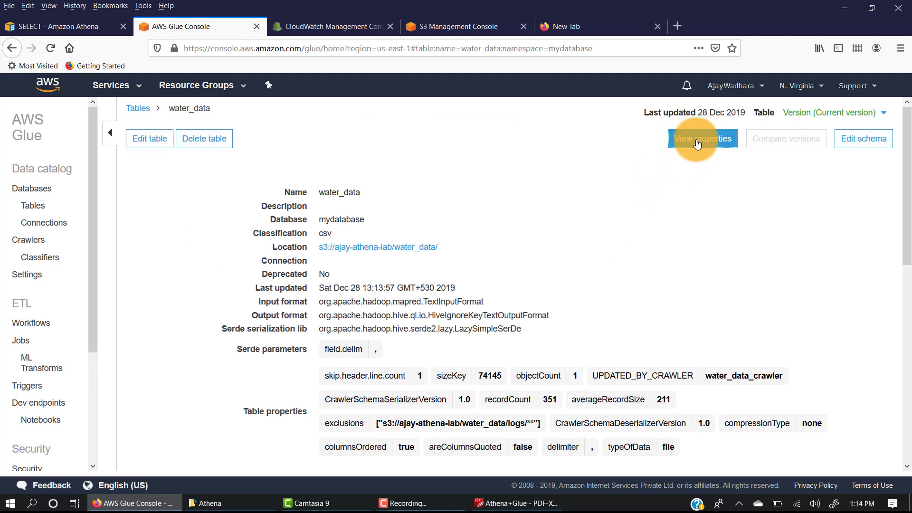
{"action": "scroll", "coordinate": [475, 280], "scroll_direction": "down", "scroll_amount": 3}
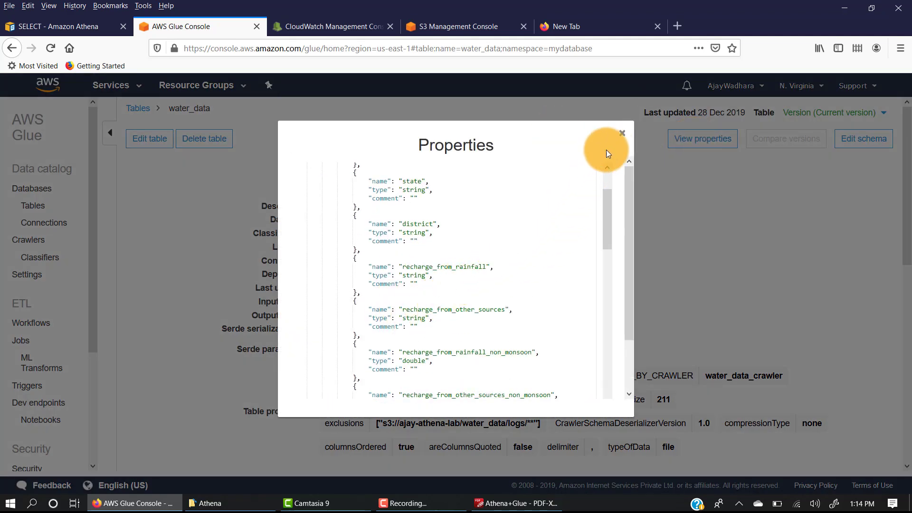
{"action": "scroll", "coordinate": [517, 280], "scroll_direction": "down", "scroll_amount": 3}
{"action": "left_click", "coordinate": [456, 242]}
{"action": "left_click", "coordinate": [482, 282], "text": "shift"}
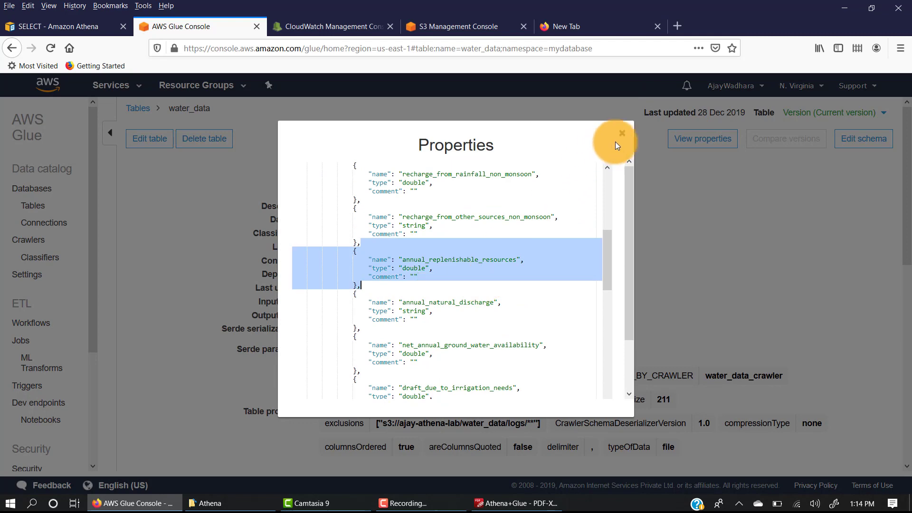
{"action": "left_click", "coordinate": [622, 133]}
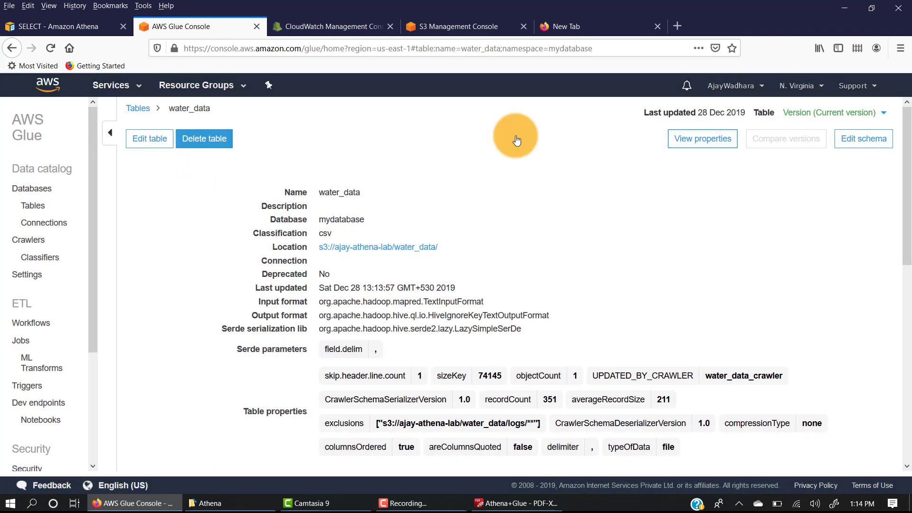
Open the water_data schema for editing and review the data types available for recharge_from_rainfall without changing its type
{"action": "left_click", "coordinate": [857, 143]}
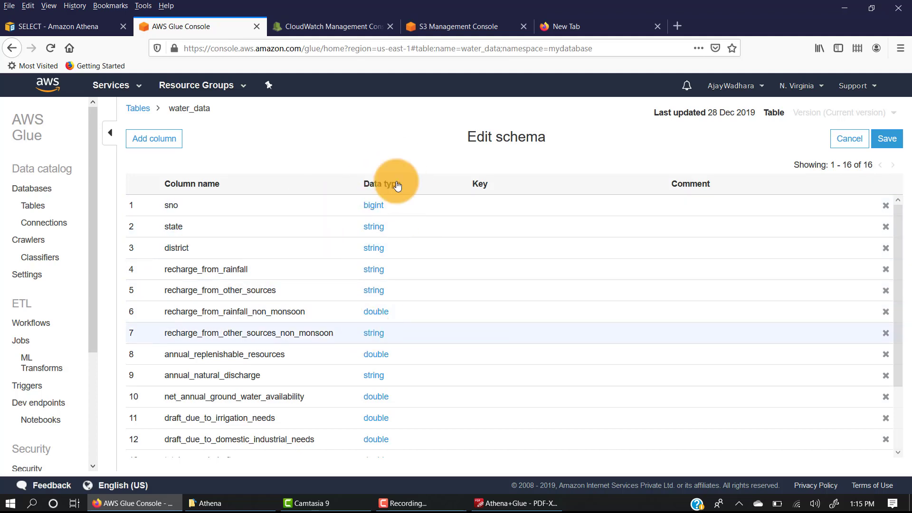
{"action": "scroll", "coordinate": [383, 296], "scroll_direction": "down", "scroll_amount": 2}
{"action": "scroll", "coordinate": [383, 295], "scroll_direction": "up", "scroll_amount": 2}
{"action": "left_click", "coordinate": [374, 269]}
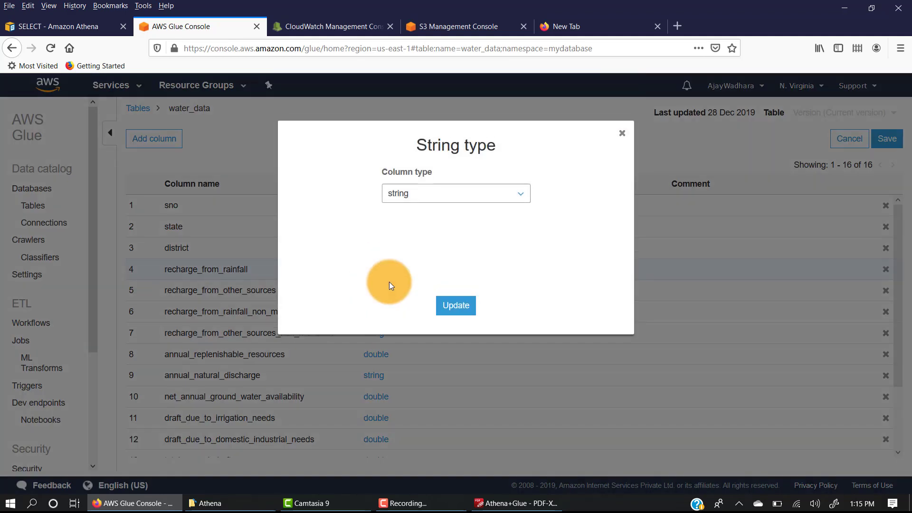
{"action": "left_click", "coordinate": [446, 189]}
{"action": "scroll", "coordinate": [427, 245], "scroll_direction": "down", "scroll_amount": 2}
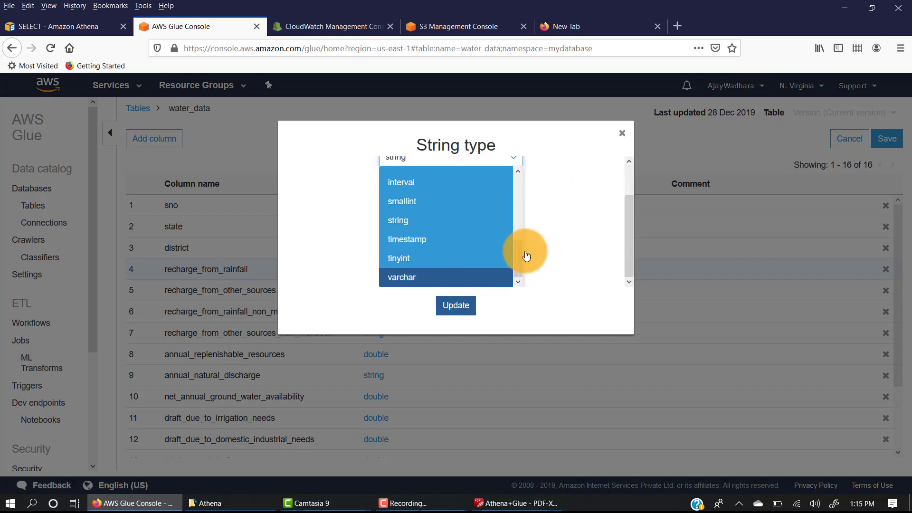
{"action": "left_click", "coordinate": [620, 133]}
{"action": "left_click", "coordinate": [620, 133]}
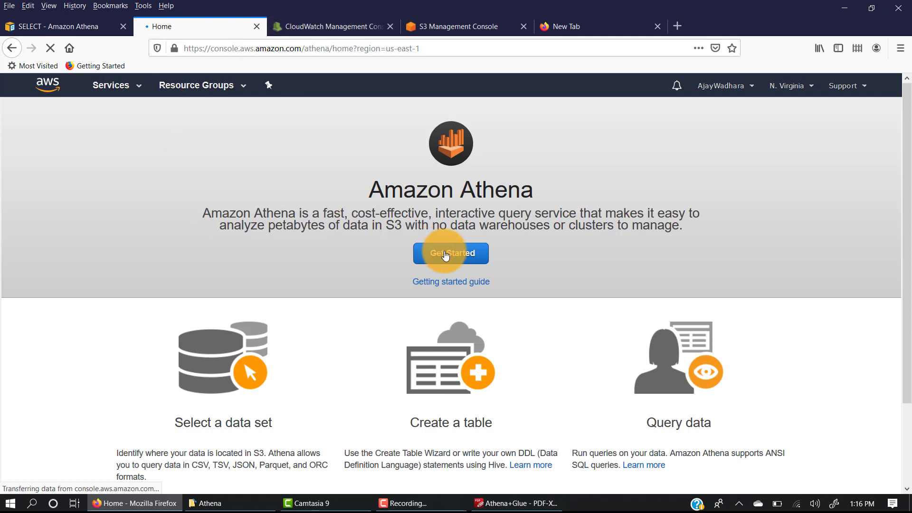
Open the Amazon Athena query editor and select mydatabase as the database
{"action": "left_click", "coordinate": [444, 257]}
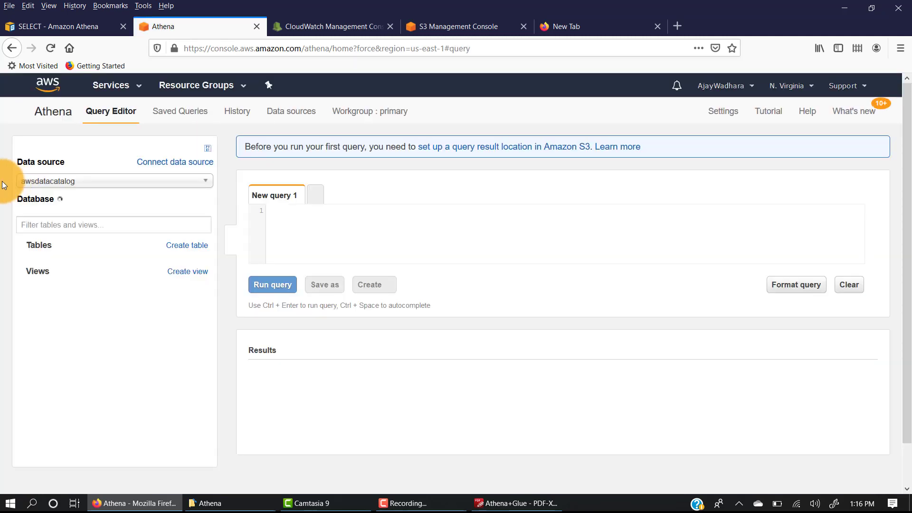
{"action": "scroll", "coordinate": [62, 182], "scroll_direction": "down", "scroll_amount": 2}
{"action": "left_click", "coordinate": [71, 176]}
{"action": "left_click", "coordinate": [43, 188]}
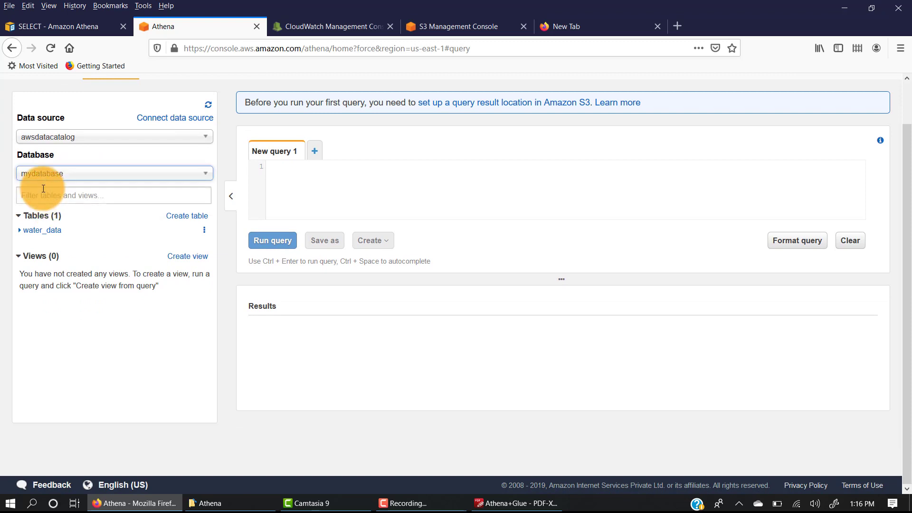
Expand the water_data table in mydatabase and review its column names and data types
{"action": "left_click", "coordinate": [21, 232]}
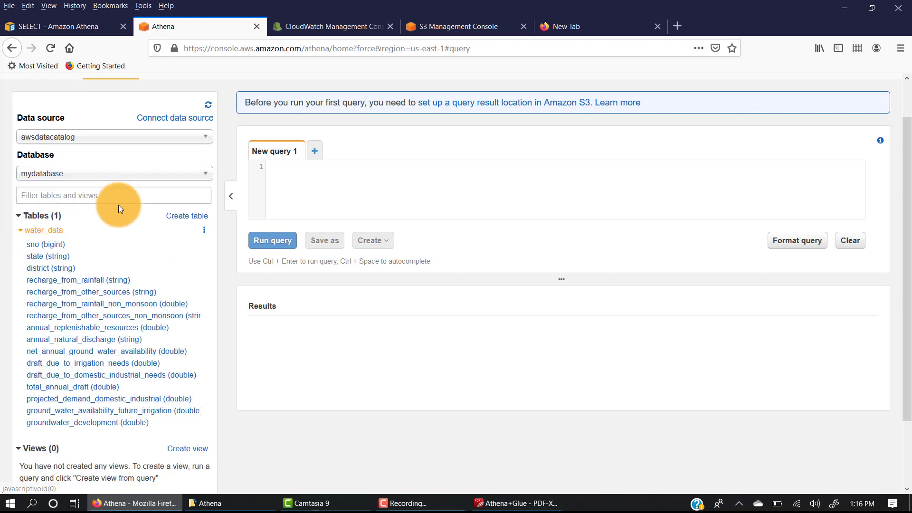
{"action": "scroll", "coordinate": [118, 204], "scroll_direction": "down", "scroll_amount": 2}
{"action": "left_click_drag", "start_coordinate": [19, 162], "coordinate": [169, 346]}
{"action": "left_click", "coordinate": [6, 257]}
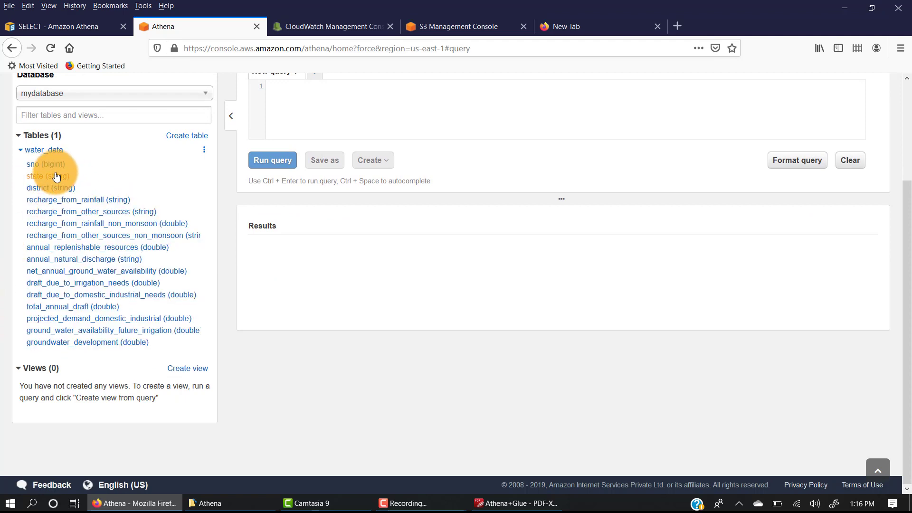
{"action": "scroll", "coordinate": [190, 204], "scroll_direction": "up", "scroll_amount": 3}
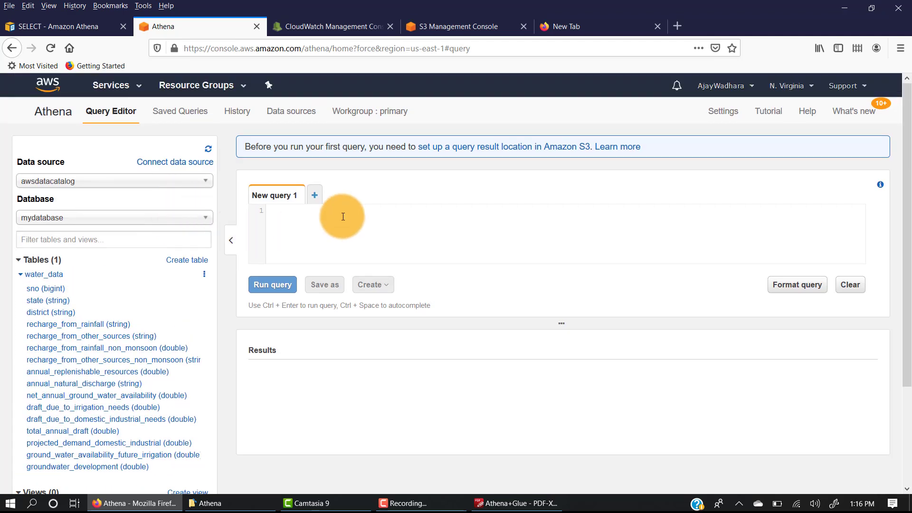
Preview the water_data table with a SELECT * query limited to 10 rows and read the query's error details
{"action": "left_click", "coordinate": [204, 274]}
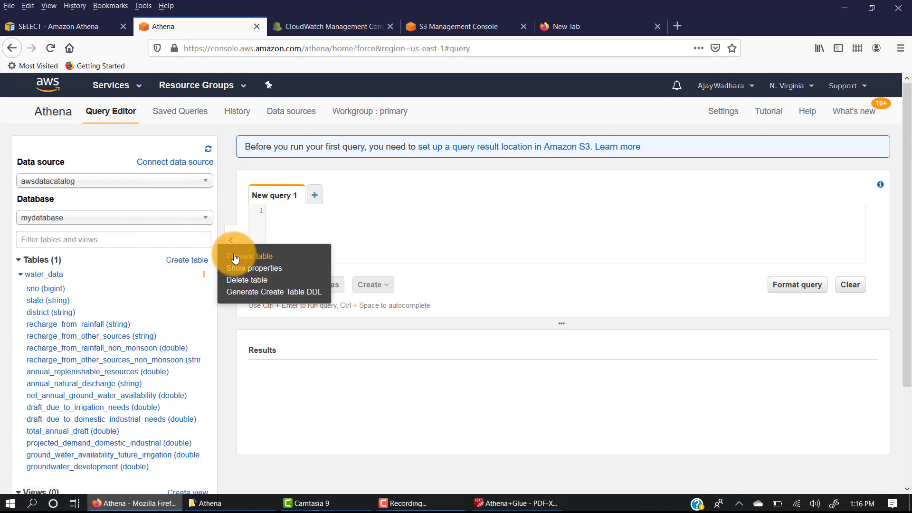
{"action": "left_click", "coordinate": [235, 257]}
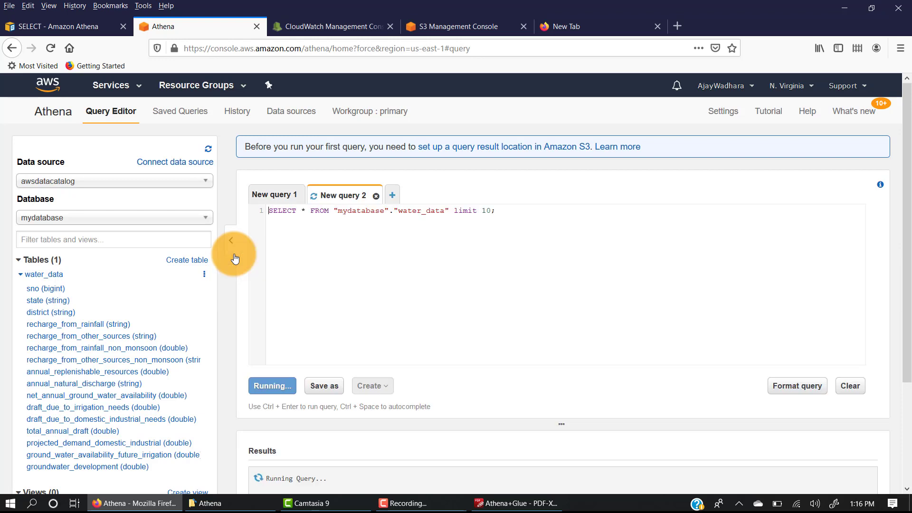
{"action": "left_click_drag", "start_coordinate": [306, 280], "coordinate": [361, 281]}
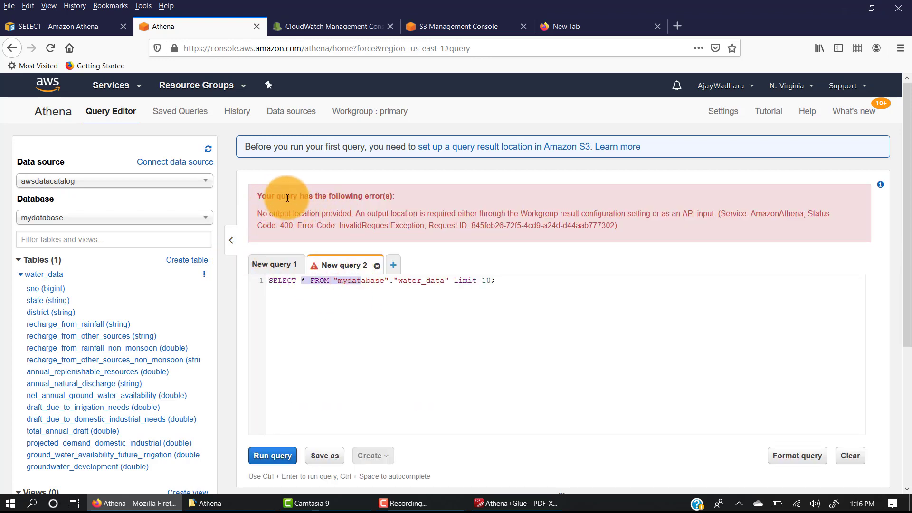
{"action": "left_click_drag", "start_coordinate": [266, 196], "coordinate": [376, 196]}
{"action": "left_click_drag", "start_coordinate": [269, 214], "coordinate": [357, 214]}
{"action": "left_click", "coordinate": [334, 214]}
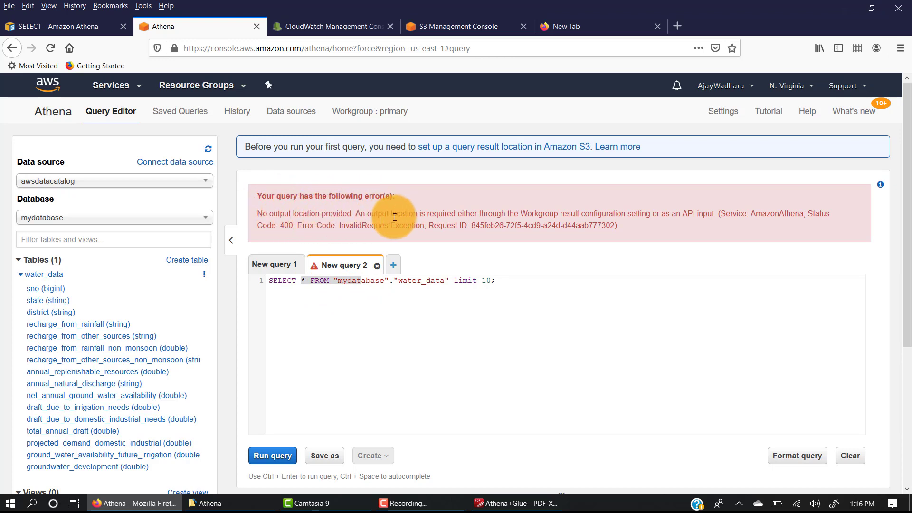
Switch to the Athena+Glue PDF, review the Athena - Queries slide about S3 output folders, and return to the query editor
{"action": "left_click", "coordinate": [512, 503]}
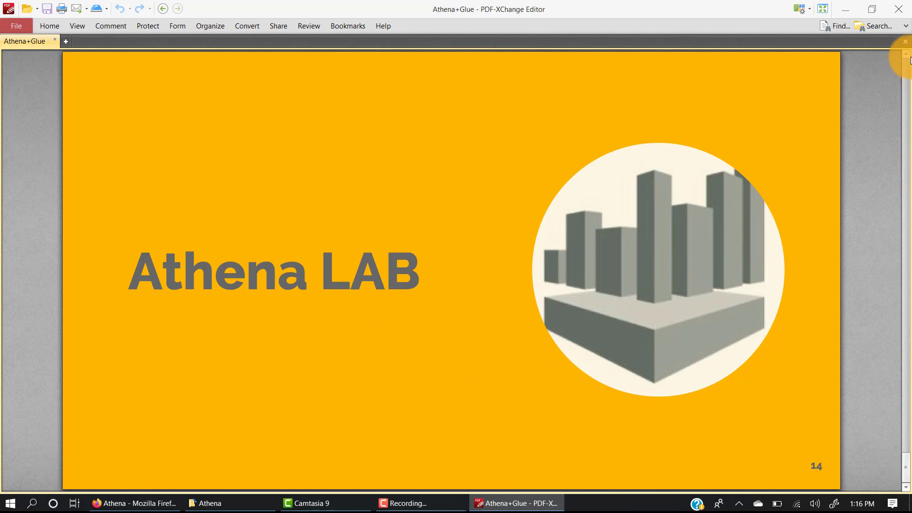
{"action": "scroll", "coordinate": [907, 56], "scroll_direction": "up", "scroll_amount": 3}
{"action": "scroll", "coordinate": [907, 56], "scroll_direction": "up", "scroll_amount": 3}
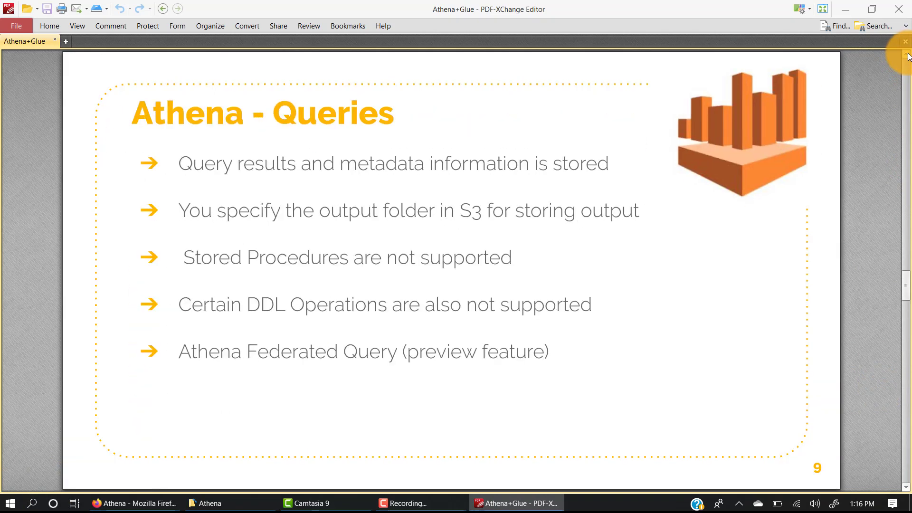
{"action": "left_click", "coordinate": [906, 489]}
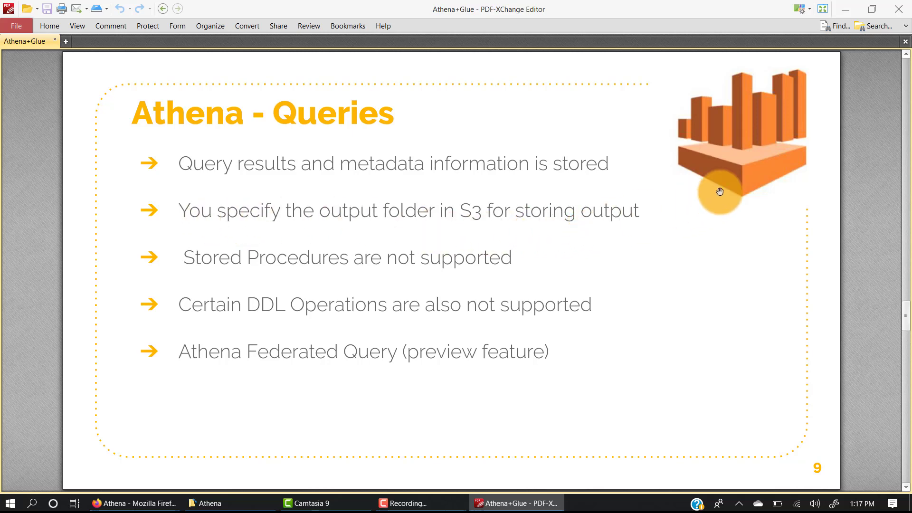
{"action": "right_click", "coordinate": [820, 45]}
{"action": "left_click", "coordinate": [845, 10]}
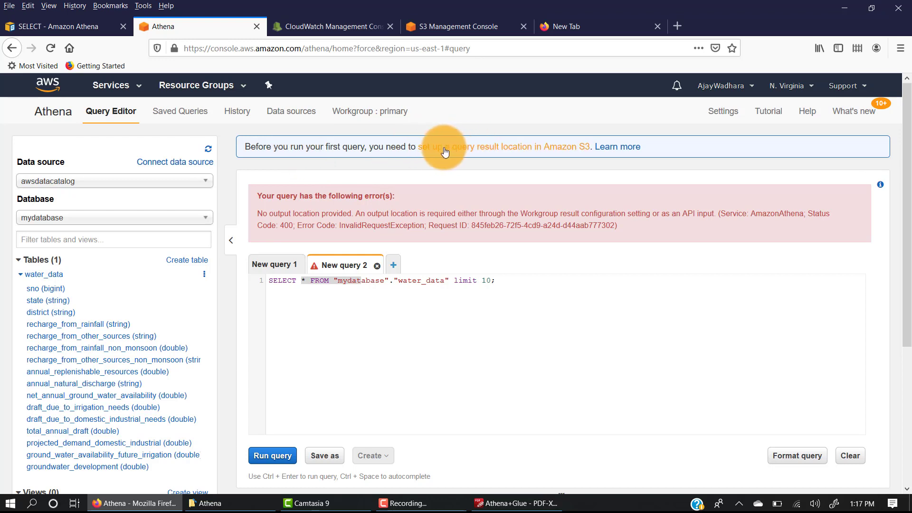
Open the query result location settings, and create an athena-output folder in the lab's S3 bucket with encryption set to None
{"action": "left_click", "coordinate": [528, 152]}
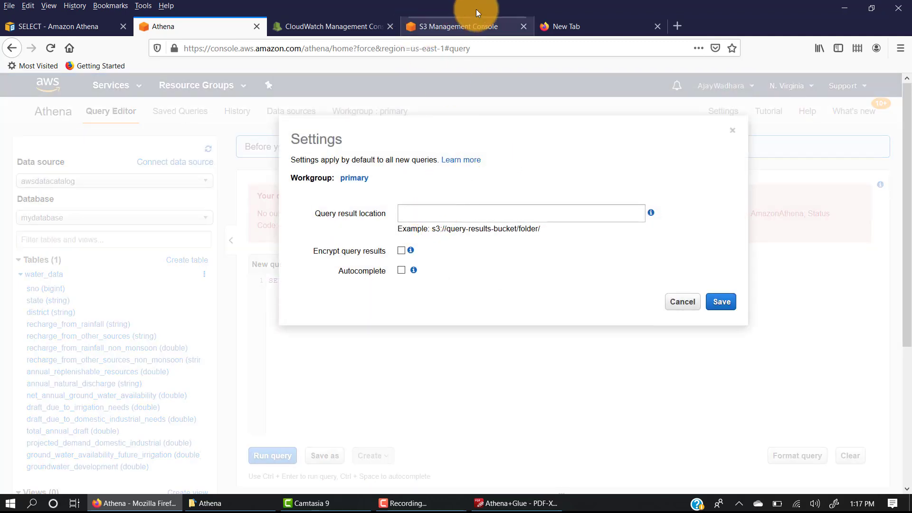
{"action": "left_click", "coordinate": [463, 27]}
{"action": "left_click", "coordinate": [147, 118]}
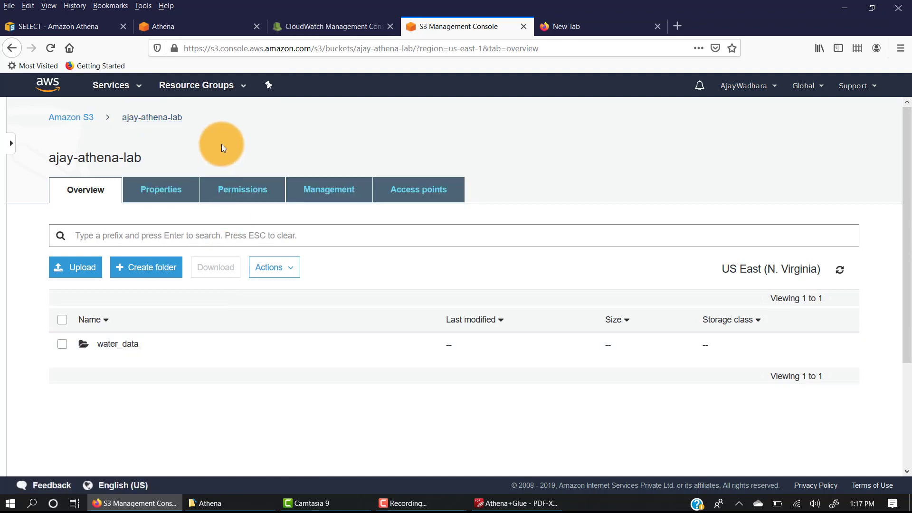
{"action": "left_click", "coordinate": [143, 267]}
{"action": "left_click", "coordinate": [161, 343]}
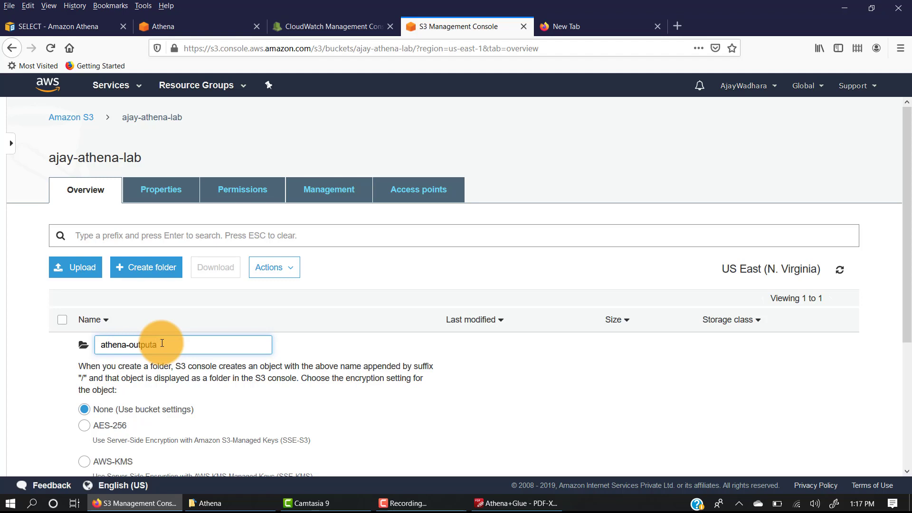
{"action": "triple_click", "coordinate": [162, 343]}
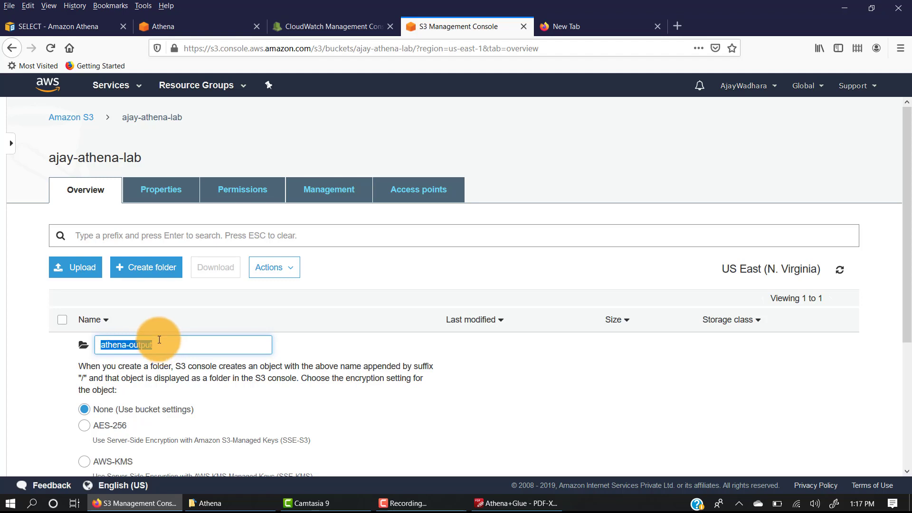
{"action": "left_click", "coordinate": [22, 373]}
{"action": "scroll", "coordinate": [216, 352], "scroll_direction": "down", "scroll_amount": 3}
{"action": "left_click", "coordinate": [108, 327]}
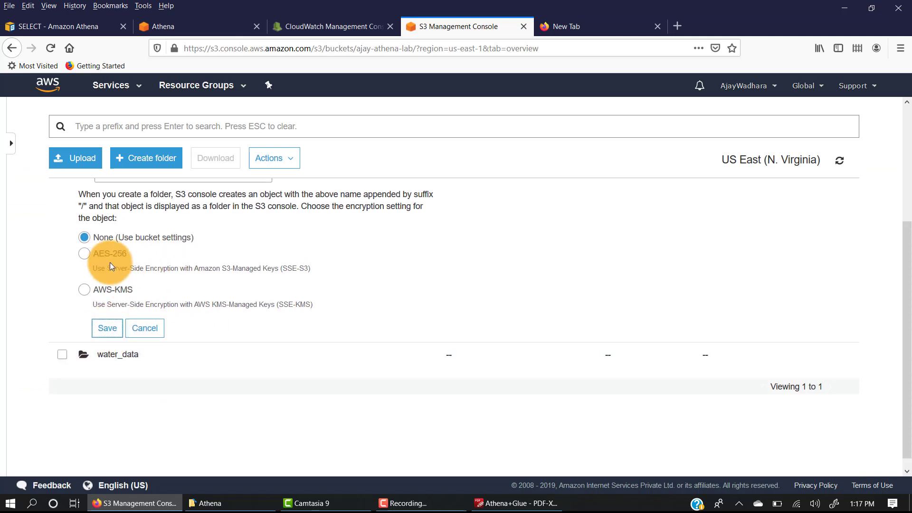
{"action": "left_click", "coordinate": [586, 25]}
{"action": "left_click", "coordinate": [443, 24]}
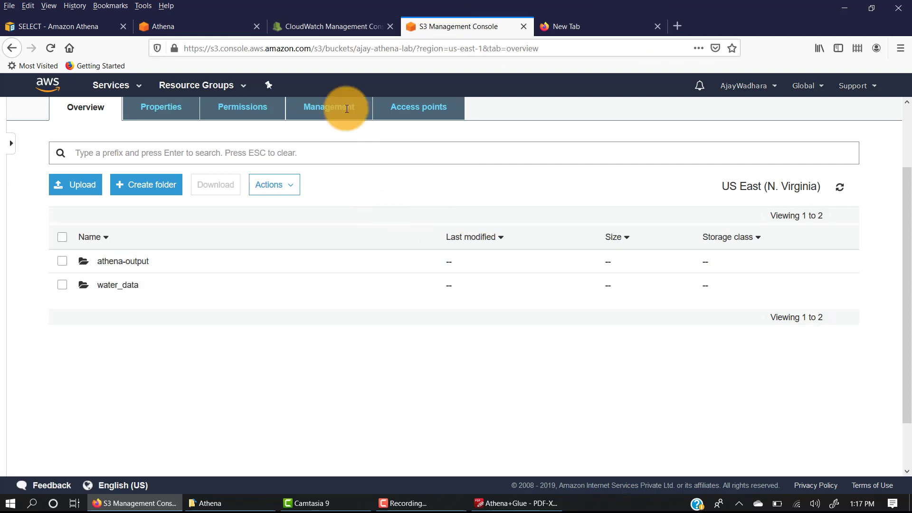
Enter the query result location as s3:// followed by the bucket and athena-output/ folder path copied from the S3 page address
{"action": "left_click", "coordinate": [198, 25]}
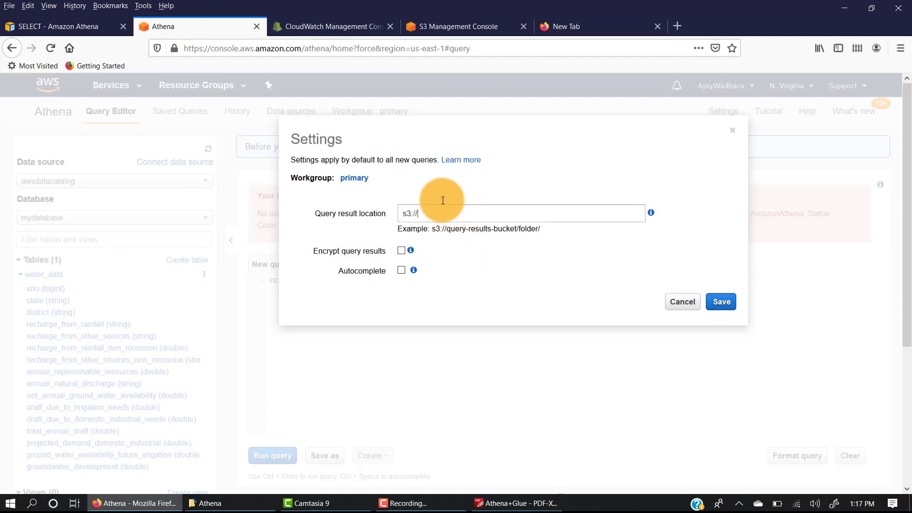
{"action": "left_click", "coordinate": [466, 28]}
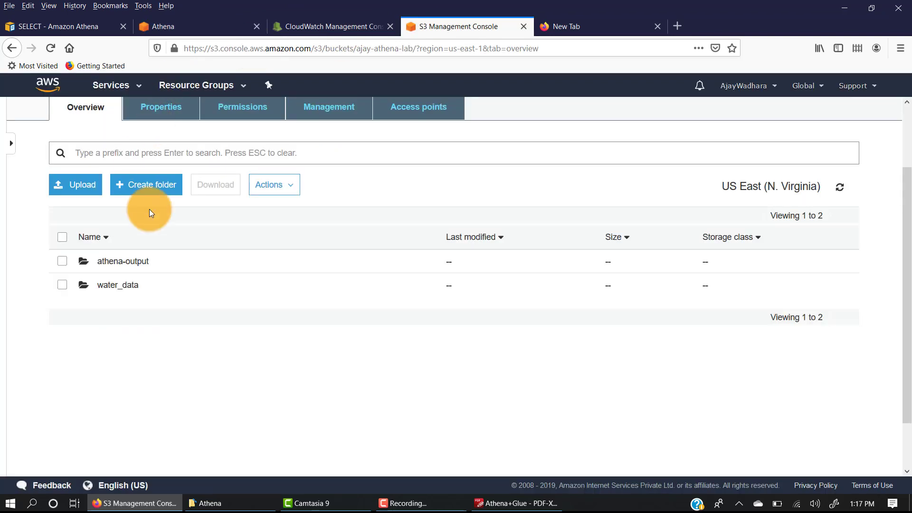
{"action": "left_click", "coordinate": [122, 271]}
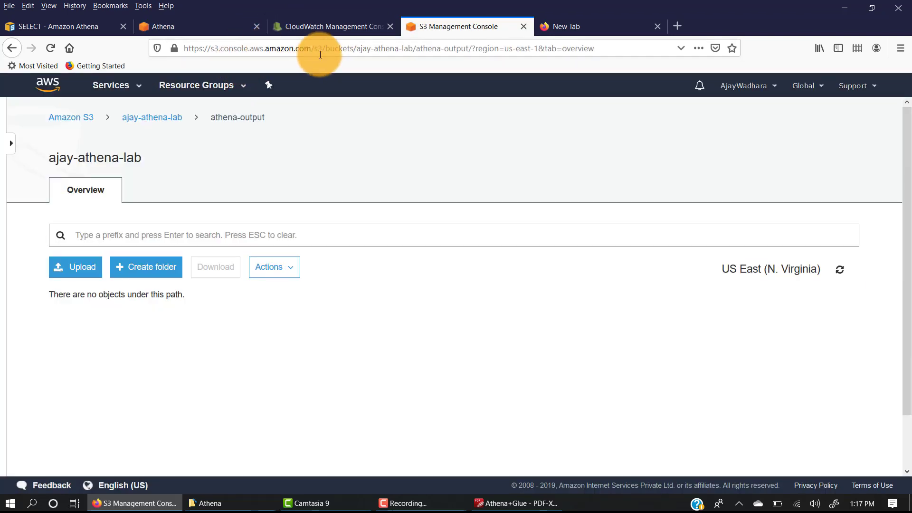
{"action": "left_click_drag", "start_coordinate": [356, 48], "coordinate": [472, 48]}
{"action": "key", "text": "ctrl+c"}
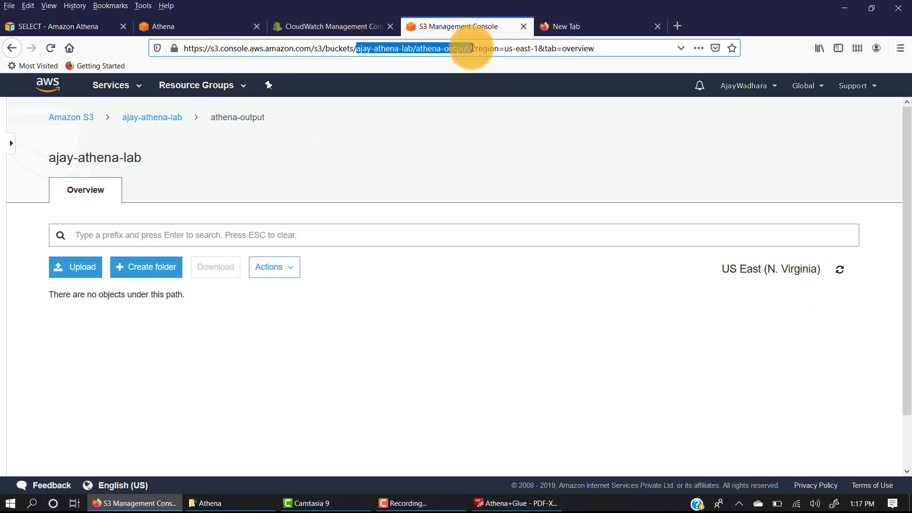
{"action": "left_click", "coordinate": [198, 25]}
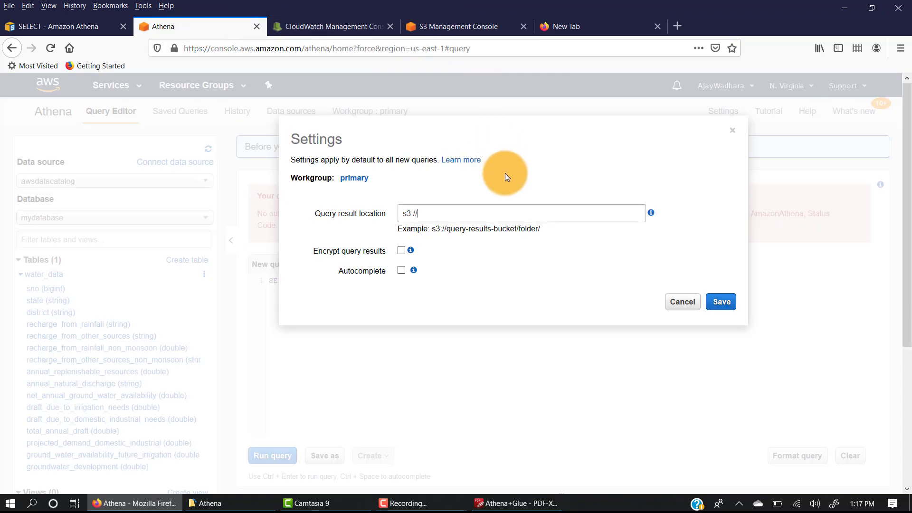
{"action": "key", "text": "ctrl+v"}
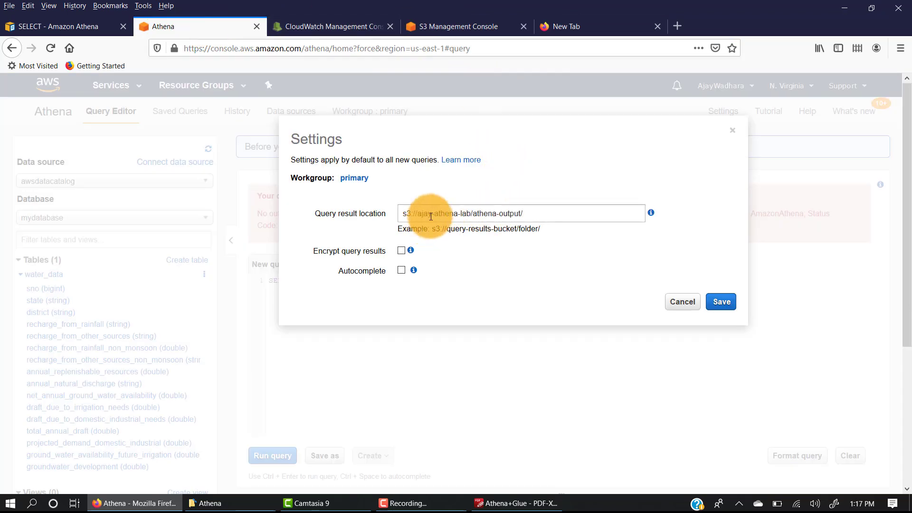
Review the result path and the Encrypt query results option, and save the query settings
{"action": "left_click_drag", "start_coordinate": [436, 214], "coordinate": [554, 209]}
{"action": "left_click", "coordinate": [711, 307]}
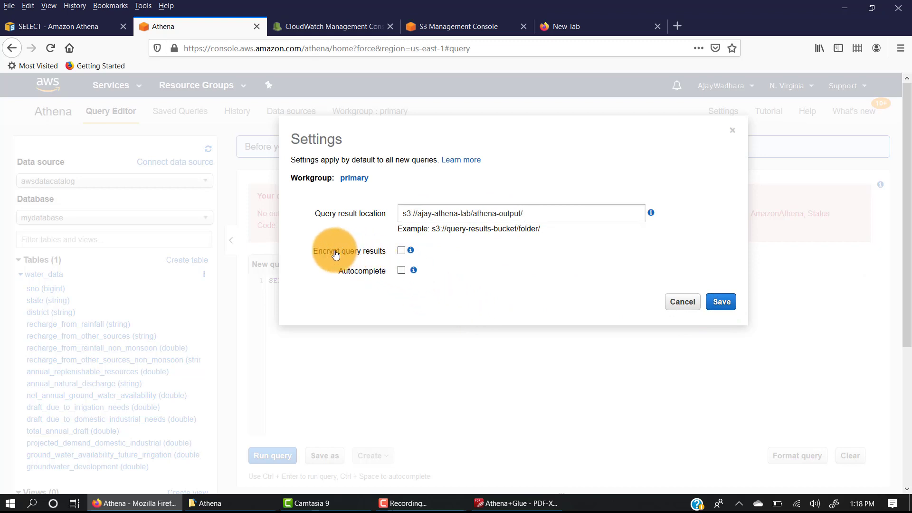
{"action": "left_click_drag", "start_coordinate": [335, 255], "coordinate": [413, 258]}
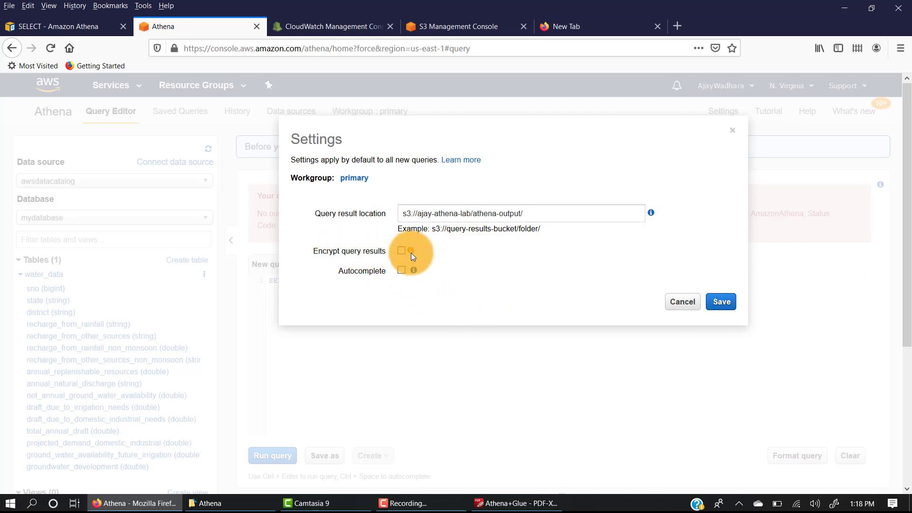
{"action": "mouse_move", "coordinate": [411, 251]}
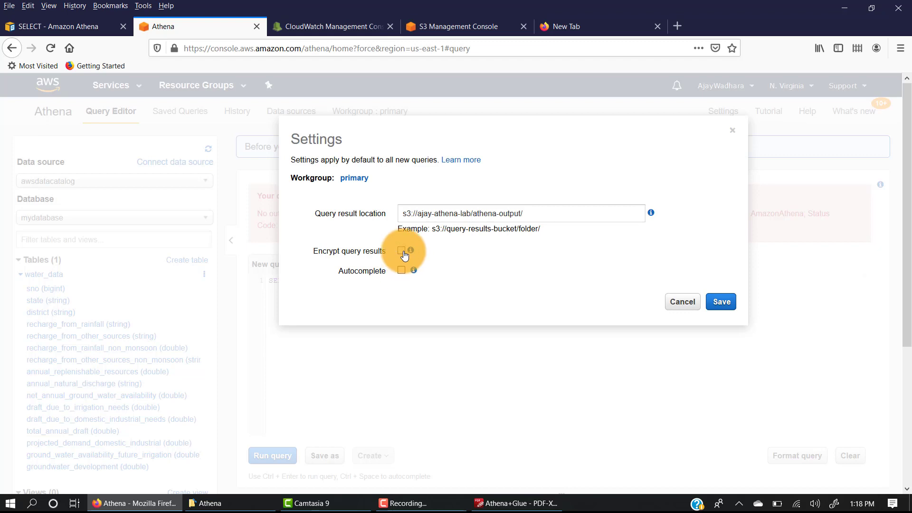
{"action": "left_click", "coordinate": [728, 304]}
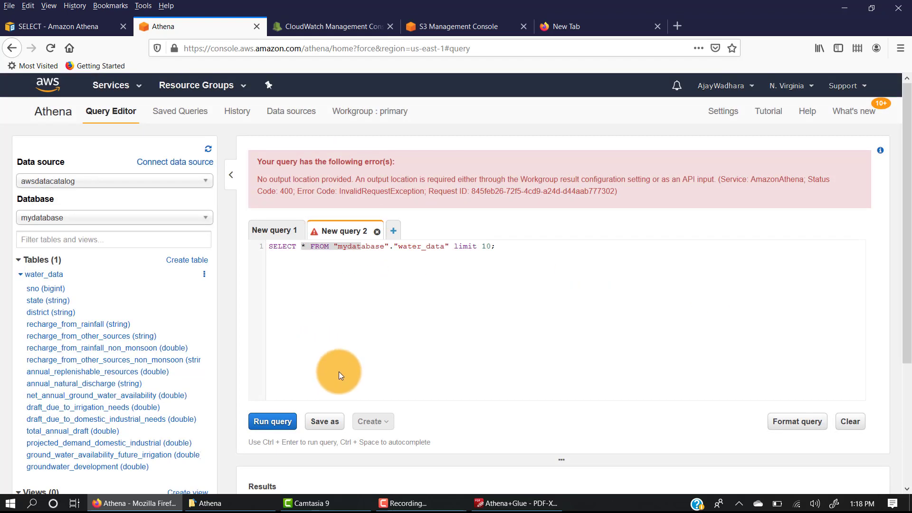
Run the SELECT * query on water_data with limit 10 and review the returned rows against the query text
{"action": "left_click", "coordinate": [269, 418]}
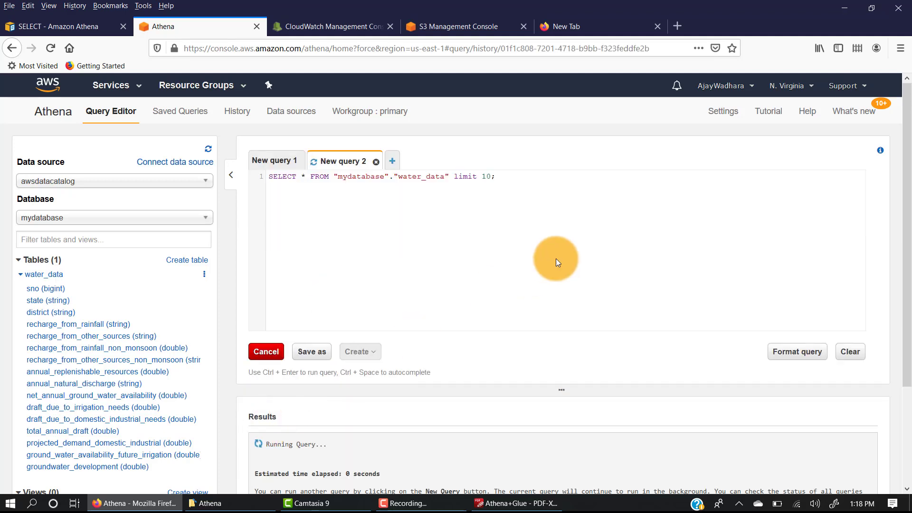
{"action": "scroll", "coordinate": [455, 283], "scroll_direction": "down", "scroll_amount": 3}
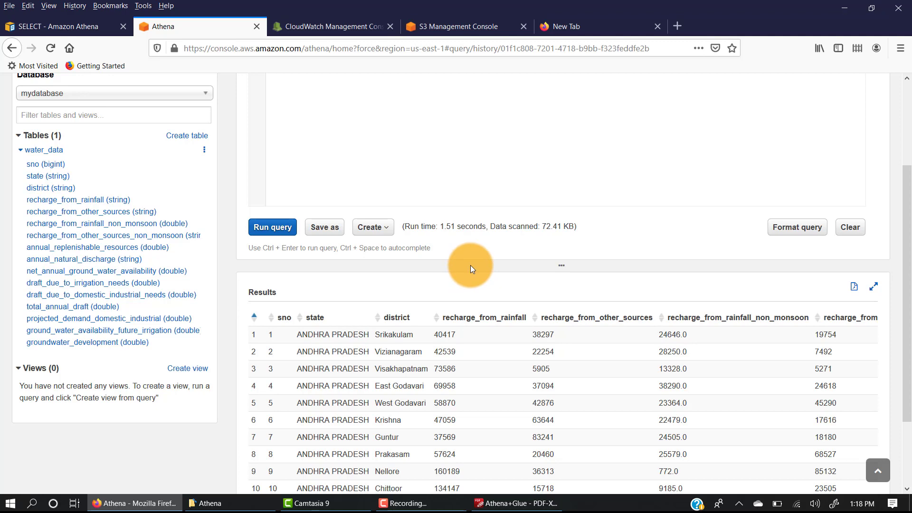
{"action": "scroll", "coordinate": [470, 266], "scroll_direction": "down", "scroll_amount": 2}
{"action": "left_click_drag", "start_coordinate": [398, 452], "coordinate": [284, 441]}
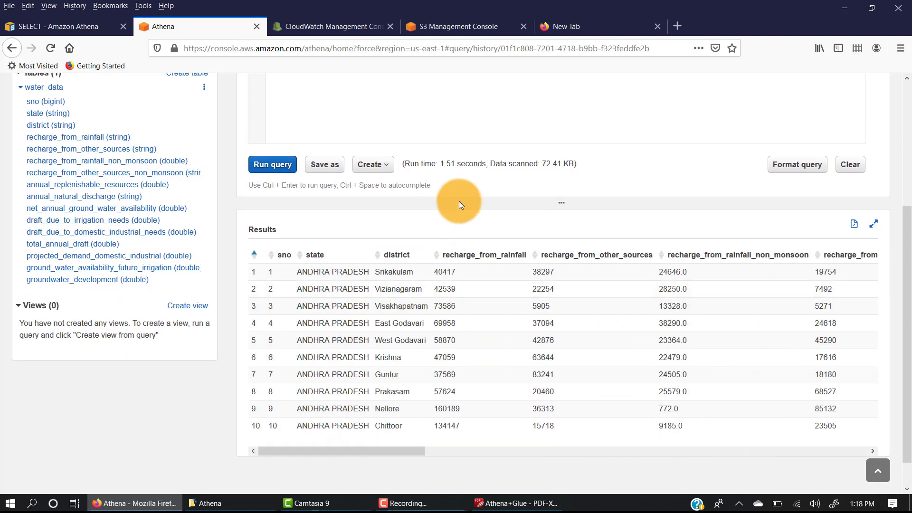
{"action": "scroll", "coordinate": [459, 201], "scroll_direction": "up", "scroll_amount": 5}
{"action": "left_click_drag", "start_coordinate": [413, 177], "coordinate": [496, 196]}
{"action": "scroll", "coordinate": [435, 247], "scroll_direction": "down", "scroll_amount": 2}
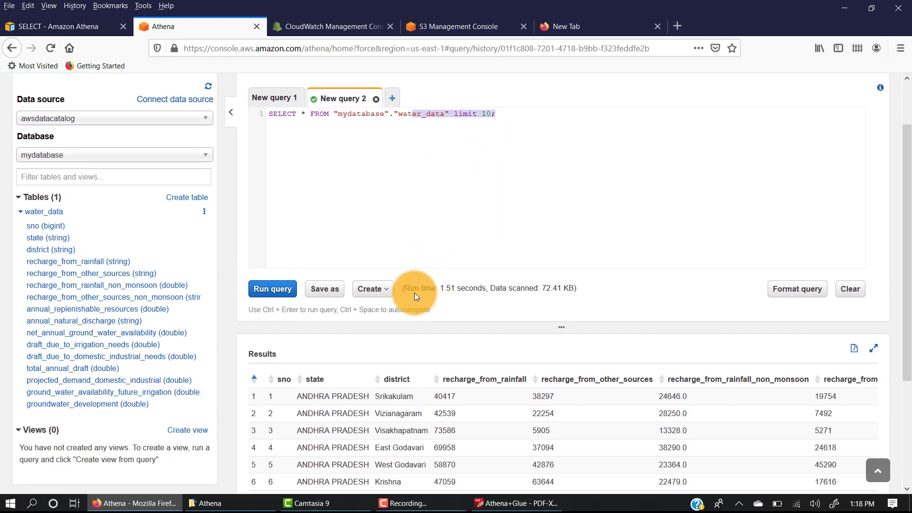
Check the run time and the amount of data scanned for the completed query
{"action": "left_click_drag", "start_coordinate": [411, 288], "coordinate": [571, 289]}
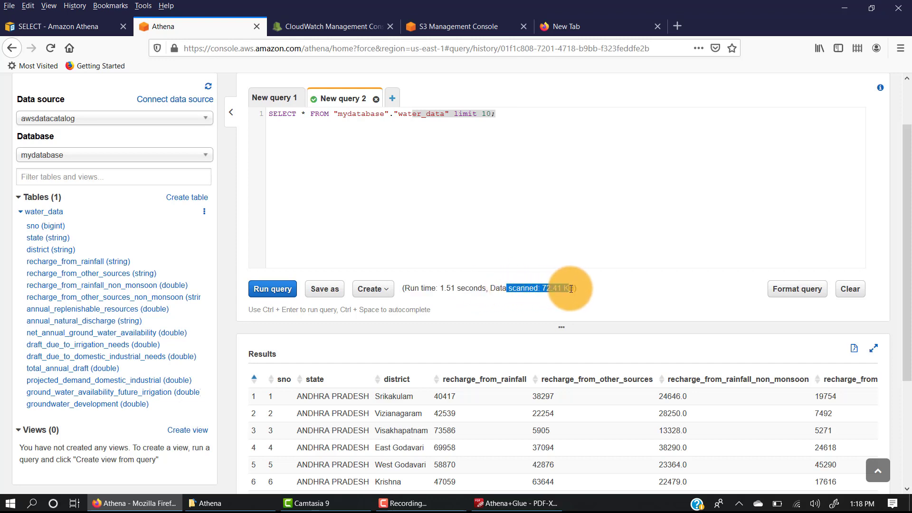
{"action": "left_click_drag", "start_coordinate": [492, 289], "coordinate": [575, 288]}
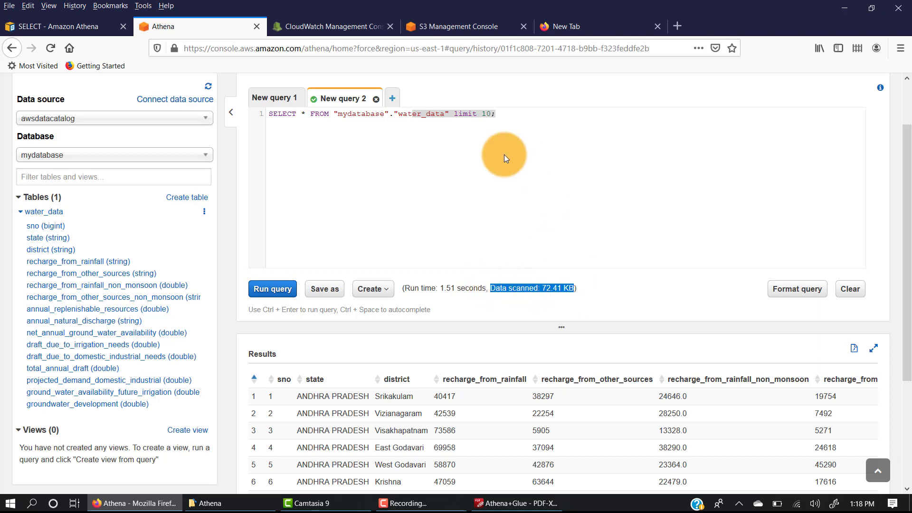
{"action": "left_click", "coordinate": [503, 155]}
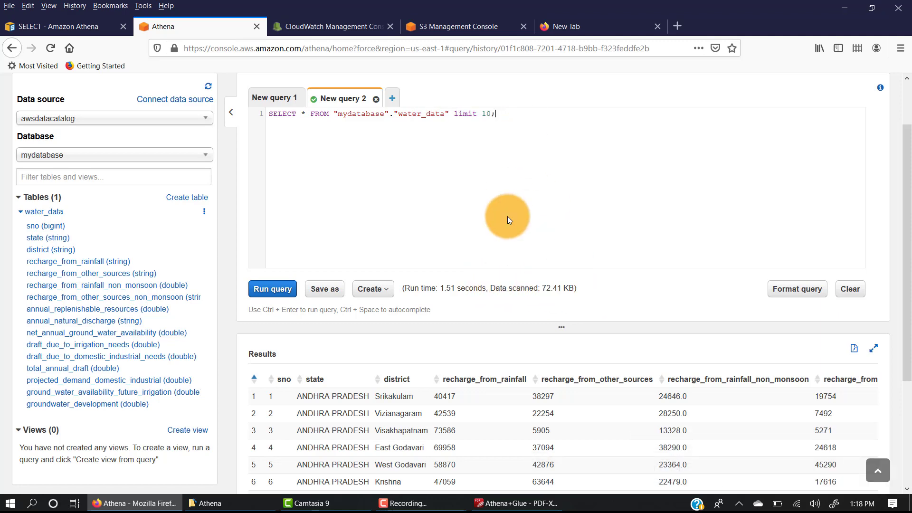
Remove the limit 10 clause from the water_data SELECT query
{"action": "scroll", "coordinate": [507, 216], "scroll_direction": "down", "scroll_amount": 3}
{"action": "scroll", "coordinate": [506, 216], "scroll_direction": "up", "scroll_amount": 5}
{"action": "left_click_drag", "start_coordinate": [456, 176], "coordinate": [491, 176]}
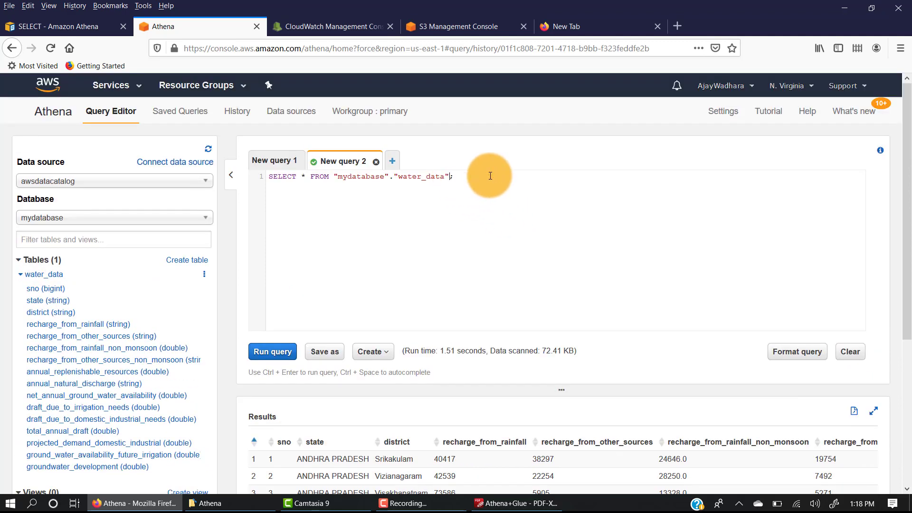
Run the SELECT * query on water_data without a limit and review the returned rows against the query text
{"action": "left_click", "coordinate": [270, 351]}
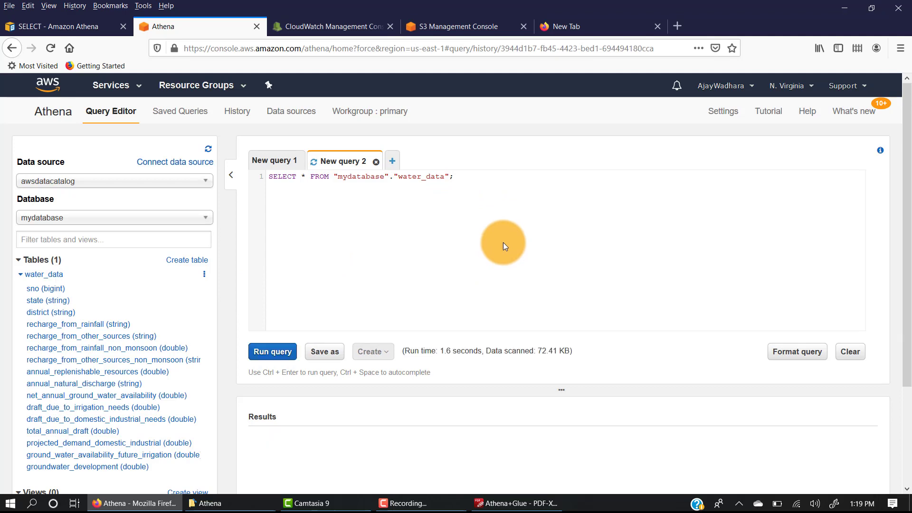
{"action": "scroll", "coordinate": [503, 242], "scroll_direction": "down", "scroll_amount": 3}
{"action": "scroll", "coordinate": [503, 243], "scroll_direction": "down", "scroll_amount": 5}
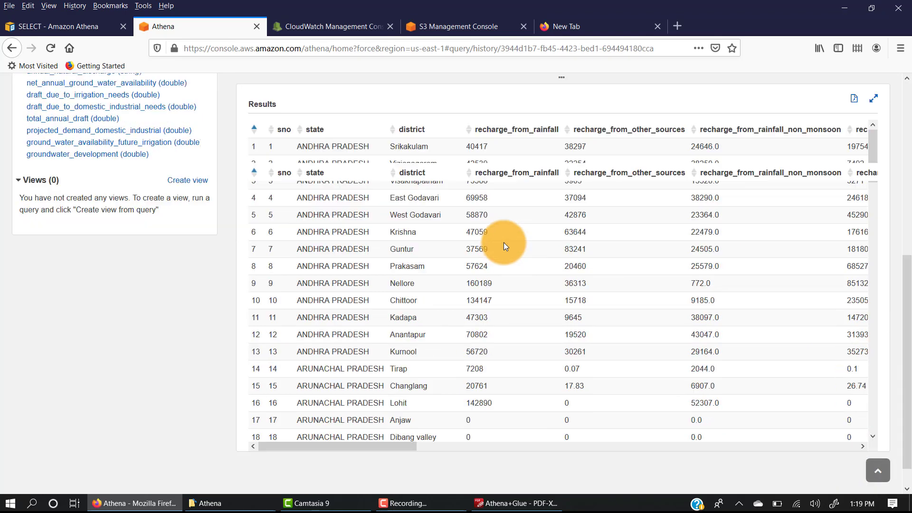
{"action": "scroll", "coordinate": [464, 291], "scroll_direction": "down", "scroll_amount": 3}
{"action": "scroll", "coordinate": [499, 443], "scroll_direction": "right", "scroll_amount": 2}
{"action": "left_click_drag", "start_coordinate": [500, 443], "coordinate": [220, 424]}
{"action": "scroll", "coordinate": [267, 142], "scroll_direction": "up", "scroll_amount": 2}
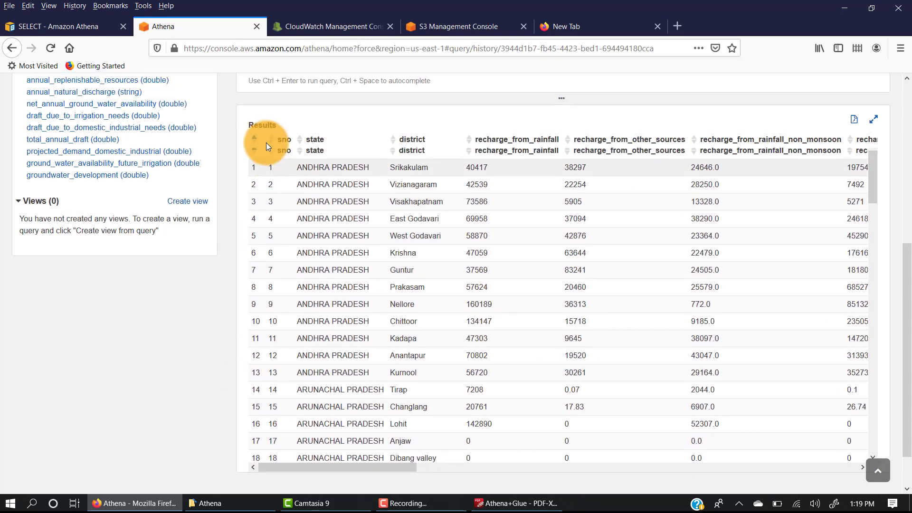
{"action": "scroll", "coordinate": [265, 142], "scroll_direction": "up", "scroll_amount": 6}
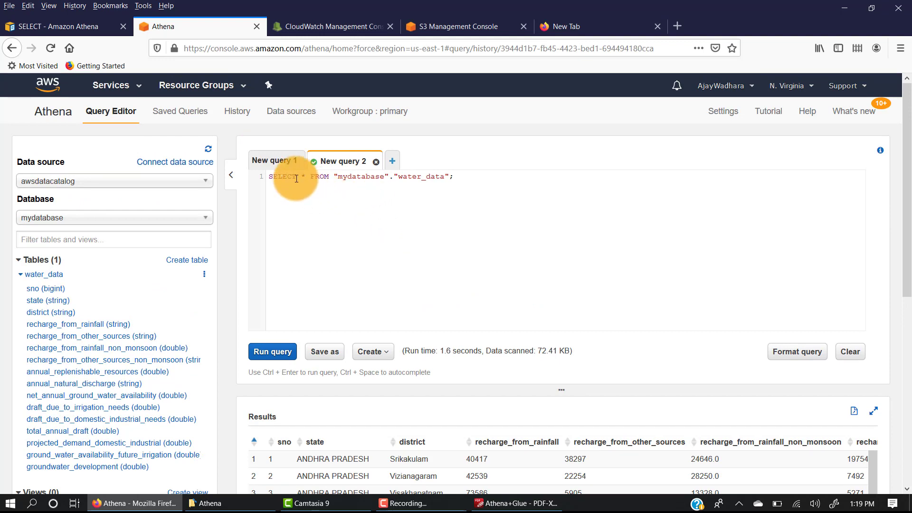
{"action": "left_click_drag", "start_coordinate": [285, 177], "coordinate": [416, 177]}
{"action": "left_click", "coordinate": [321, 230]}
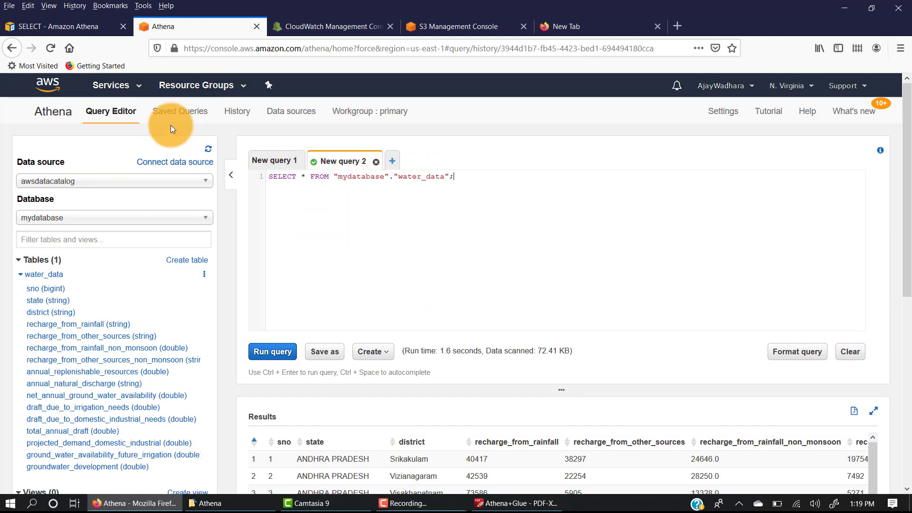
Open the saved queries list and examine the sample queries with their descriptions
{"action": "left_click", "coordinate": [178, 114]}
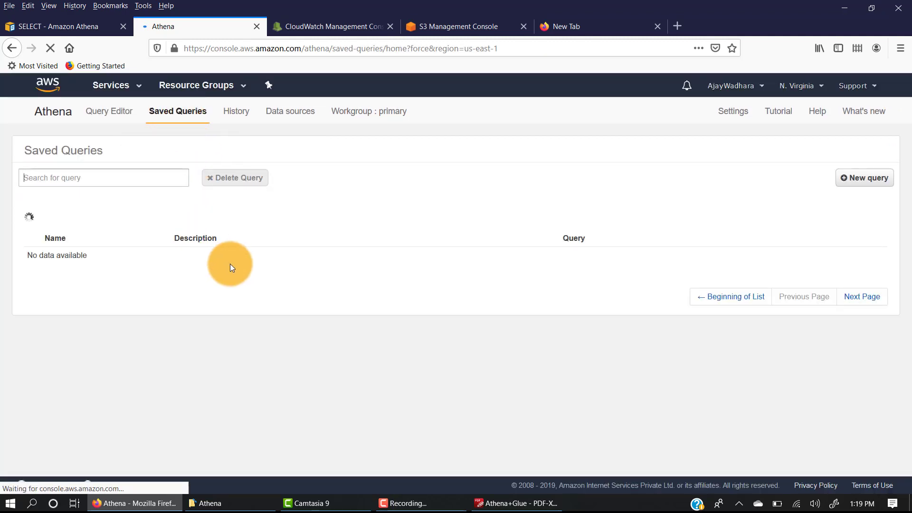
{"action": "left_click_drag", "start_coordinate": [882, 347], "coordinate": [32, 239]}
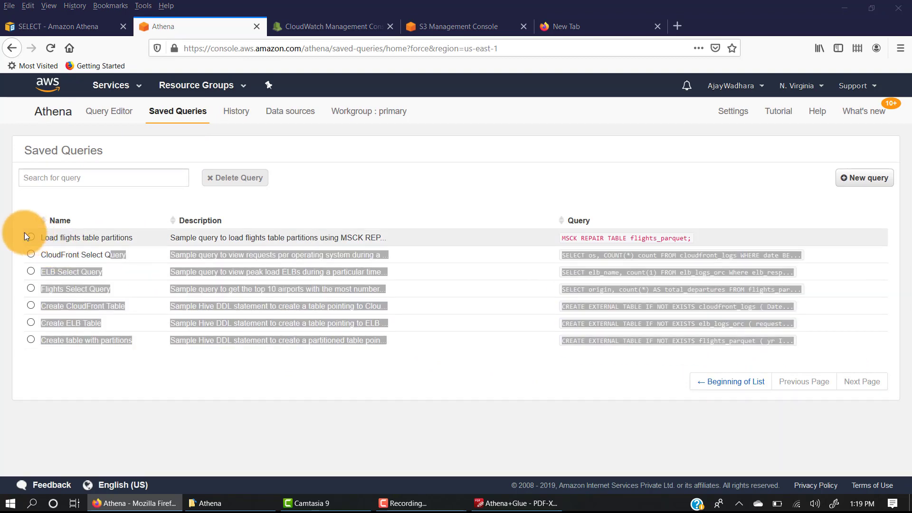
{"action": "left_click", "coordinate": [21, 207]}
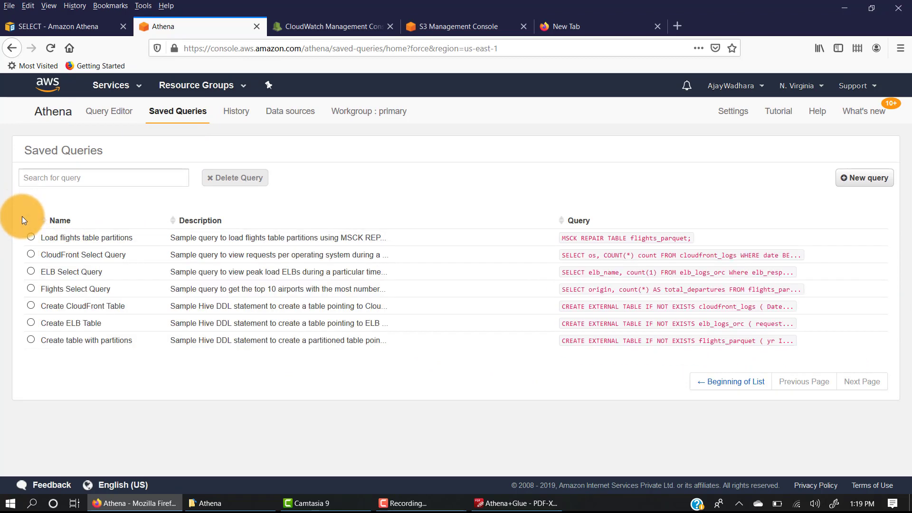
Return to the query editor and save the water_data SELECT query as MyQuery with the description "get top 10 records"
{"action": "left_click", "coordinate": [114, 114]}
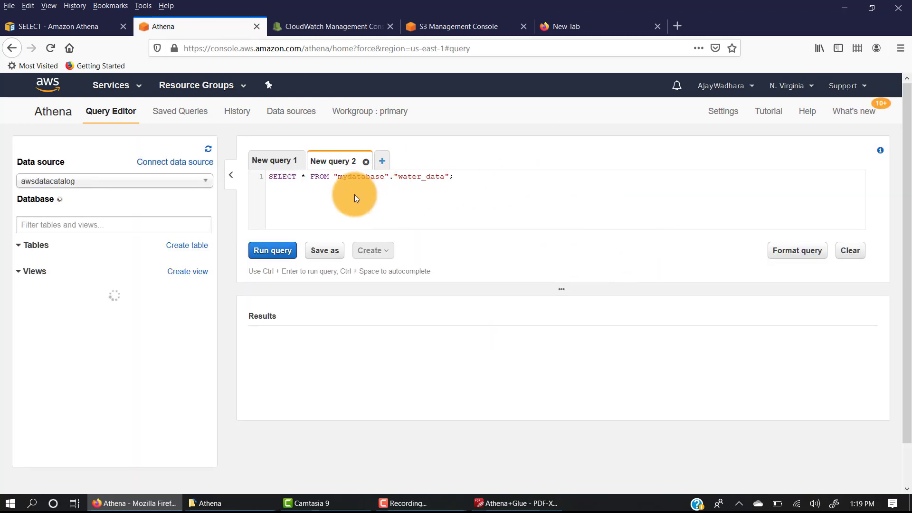
{"action": "left_click", "coordinate": [326, 250]}
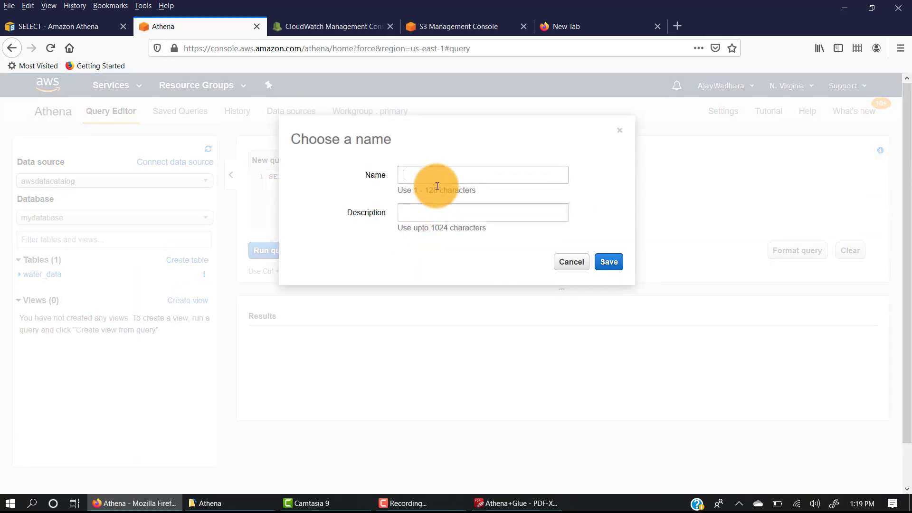
{"action": "type", "text": "MyQuery"}
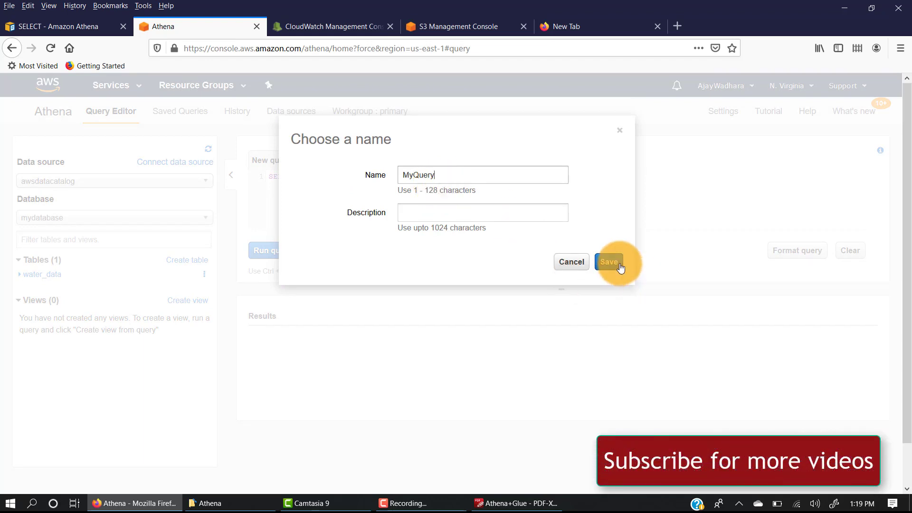
{"action": "left_click", "coordinate": [620, 267]}
{"action": "left_click", "coordinate": [516, 212]}
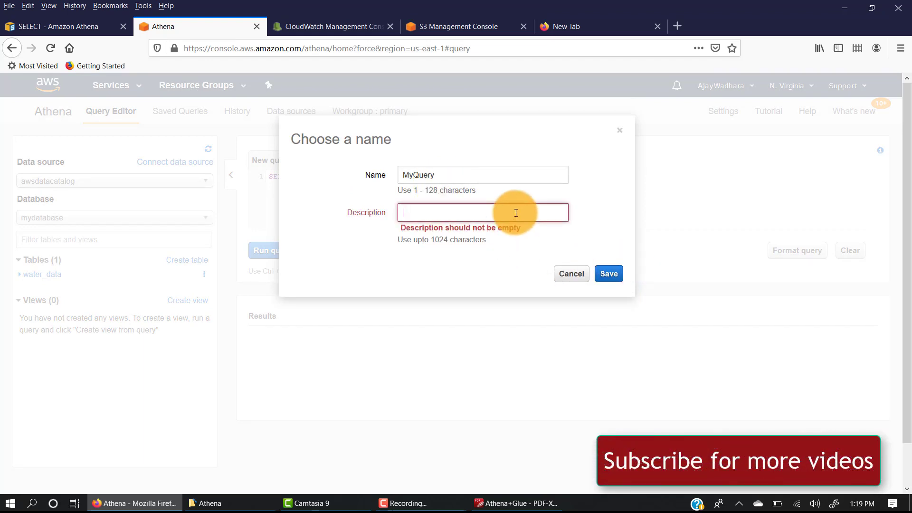
{"action": "type", "text": "get top 10 records"}
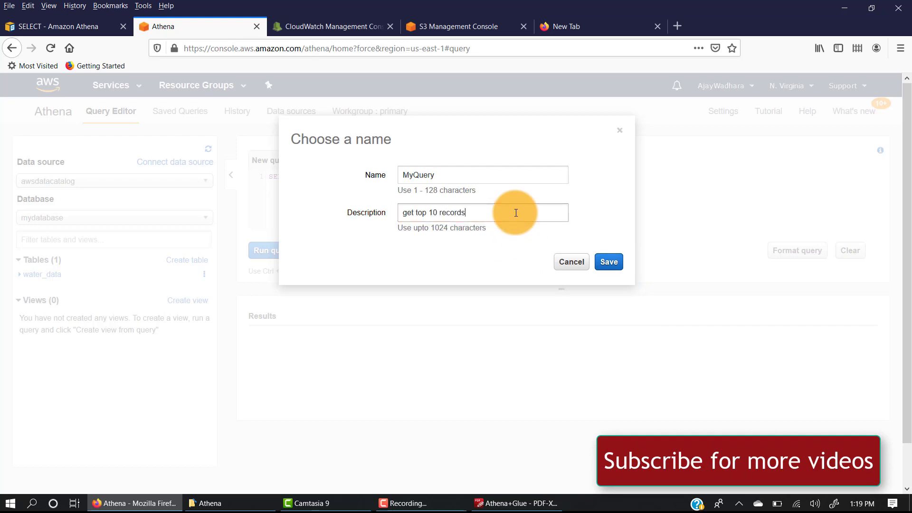
{"action": "left_click", "coordinate": [609, 261]}
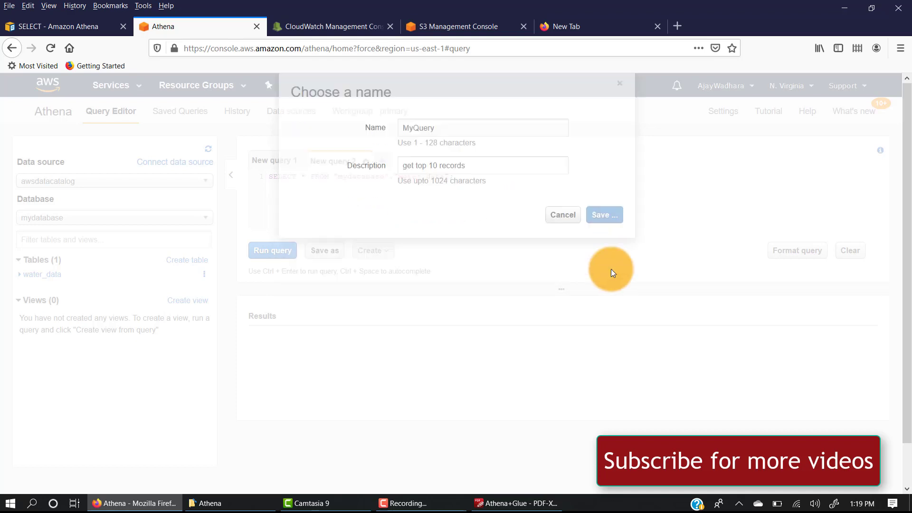
Check the MyQuery entry and its description in the saved queries list, and select it
{"action": "left_click", "coordinate": [182, 118]}
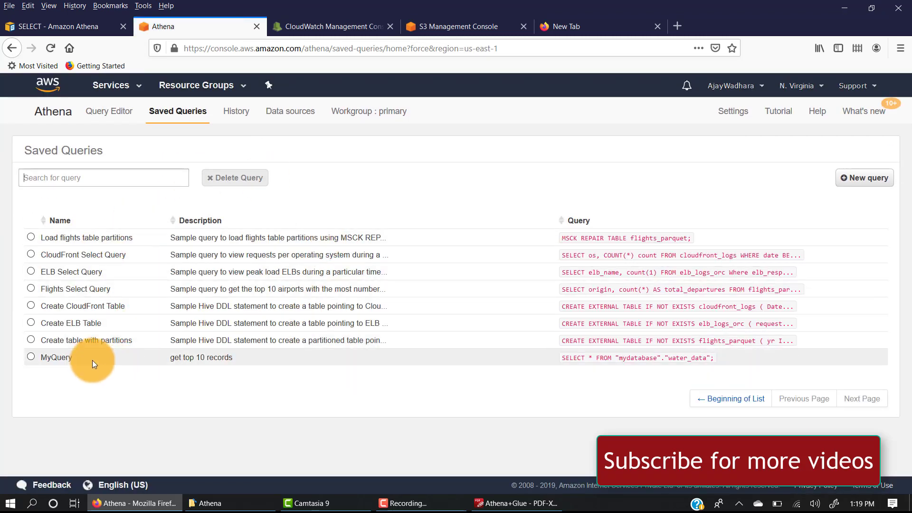
{"action": "left_click_drag", "start_coordinate": [40, 358], "coordinate": [232, 357]}
{"action": "left_click", "coordinate": [203, 395]}
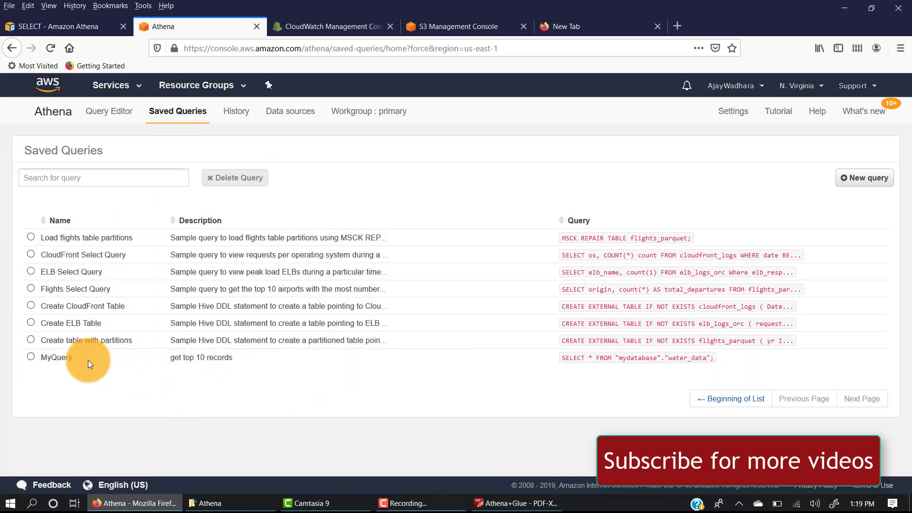
{"action": "left_click", "coordinate": [30, 357]}
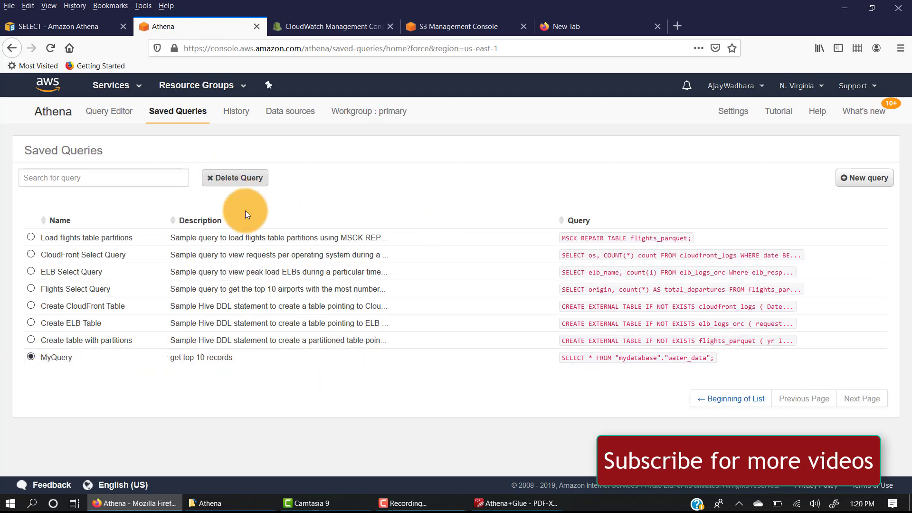
Review the query history and open the past water_data query with limit 10
{"action": "left_click", "coordinate": [234, 124]}
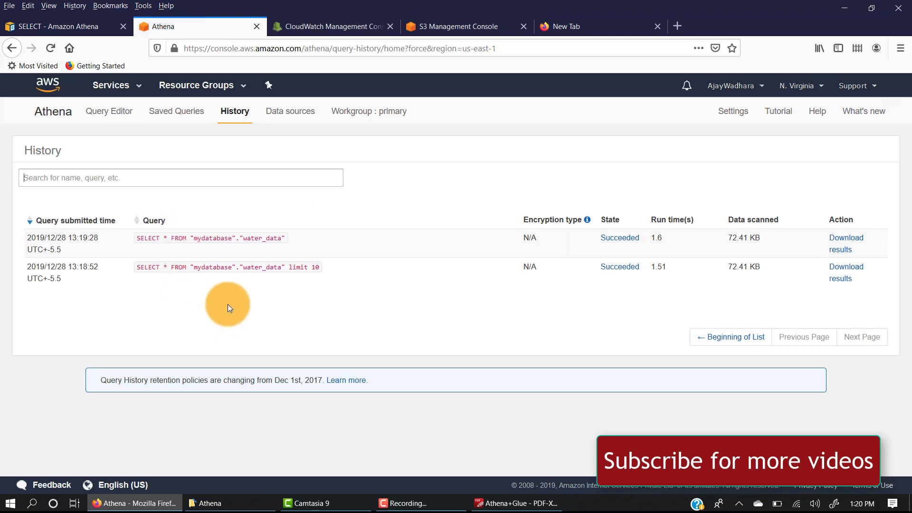
{"action": "left_click_drag", "start_coordinate": [356, 269], "coordinate": [155, 261]}
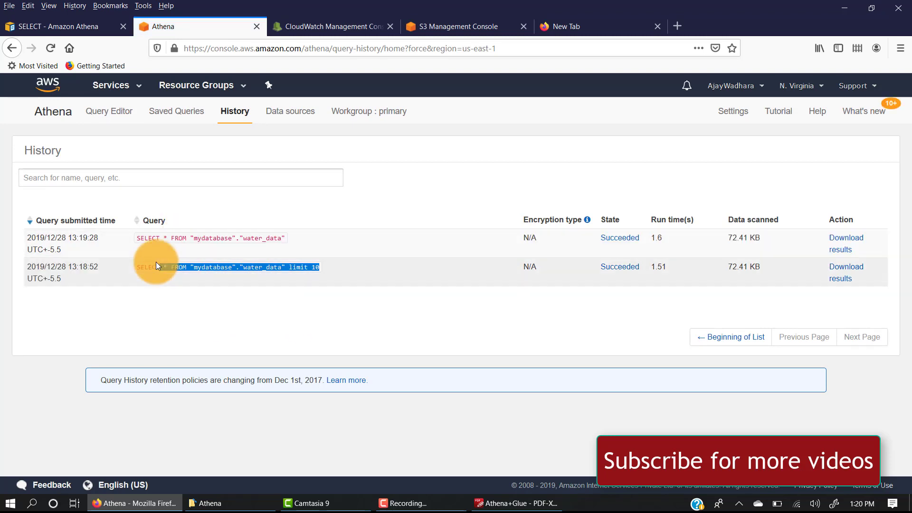
{"action": "left_click", "coordinate": [302, 261]}
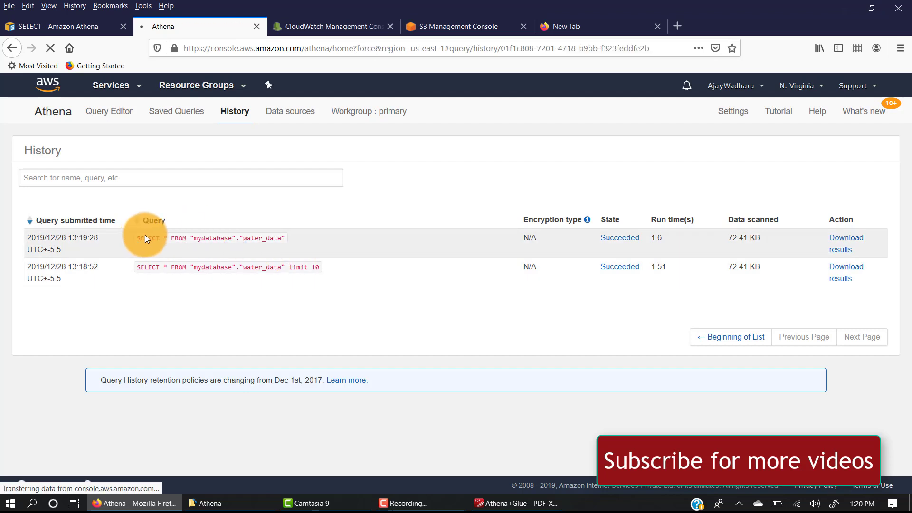